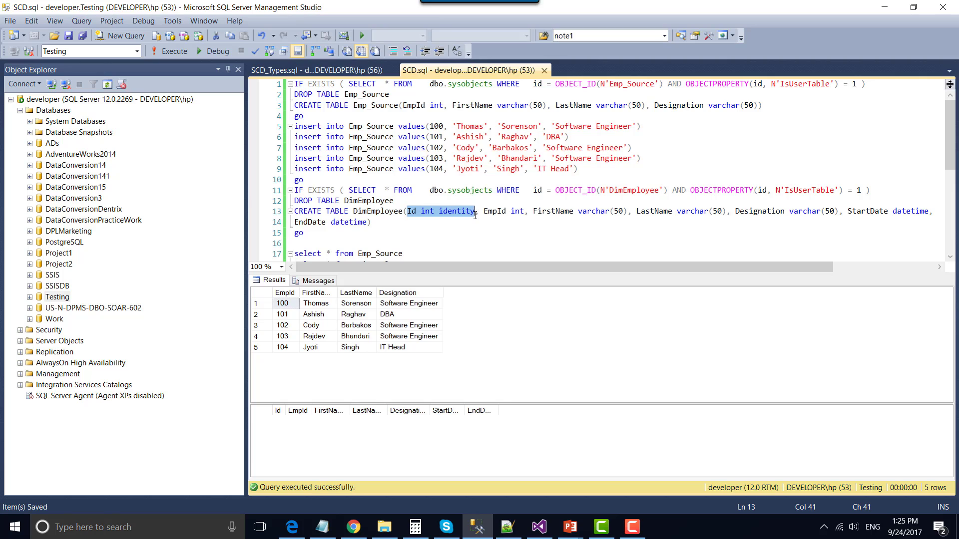
Step: Compare the column definitions of Emp_Source and DimEmployee in the script, including the StartDate and EndDate columns
drag(847, 212, 467, 225)
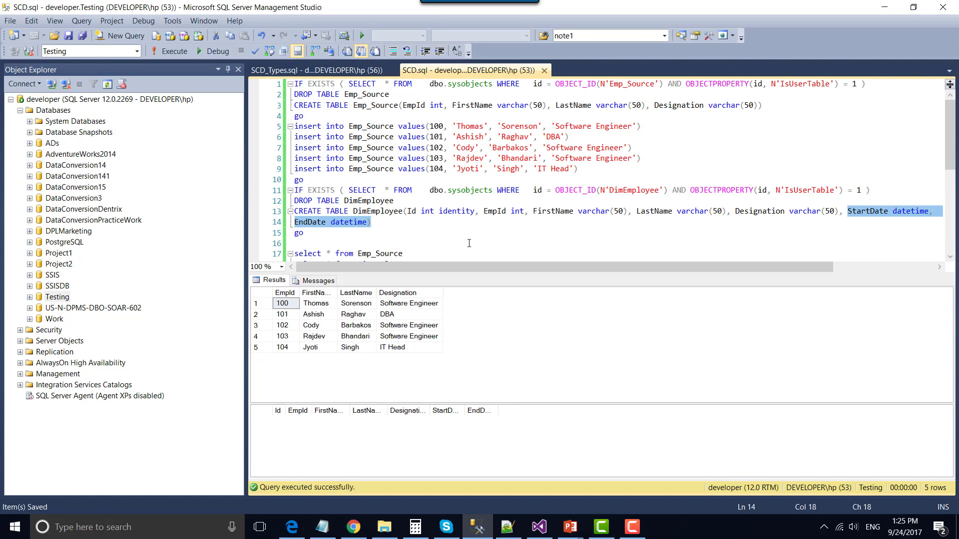
click(582, 148)
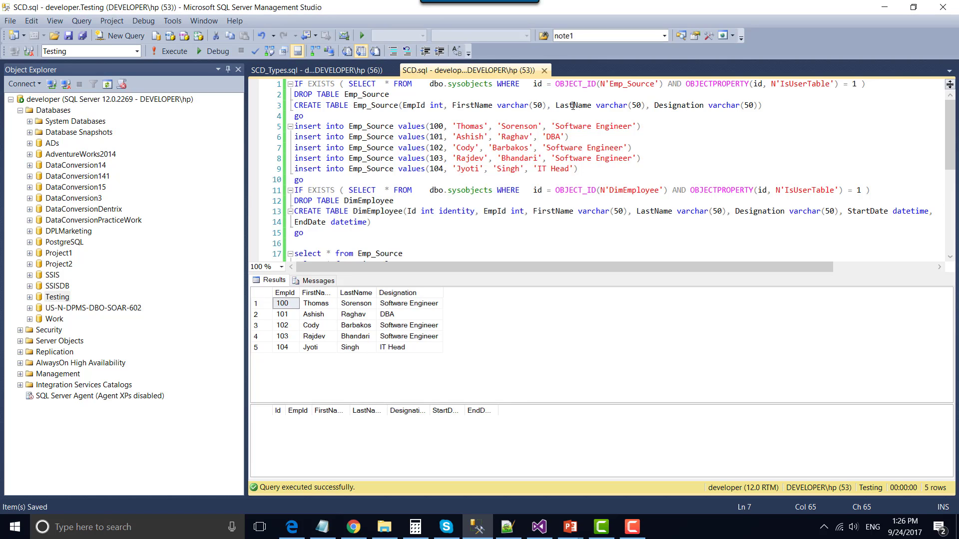
double_click(573, 105)
double_click(648, 211)
double_click(687, 105)
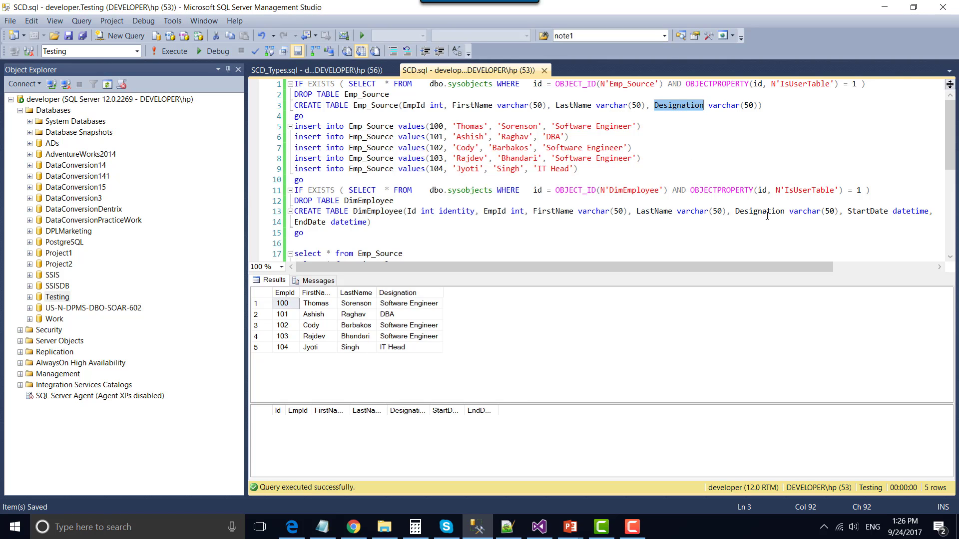
drag(378, 218, 294, 190)
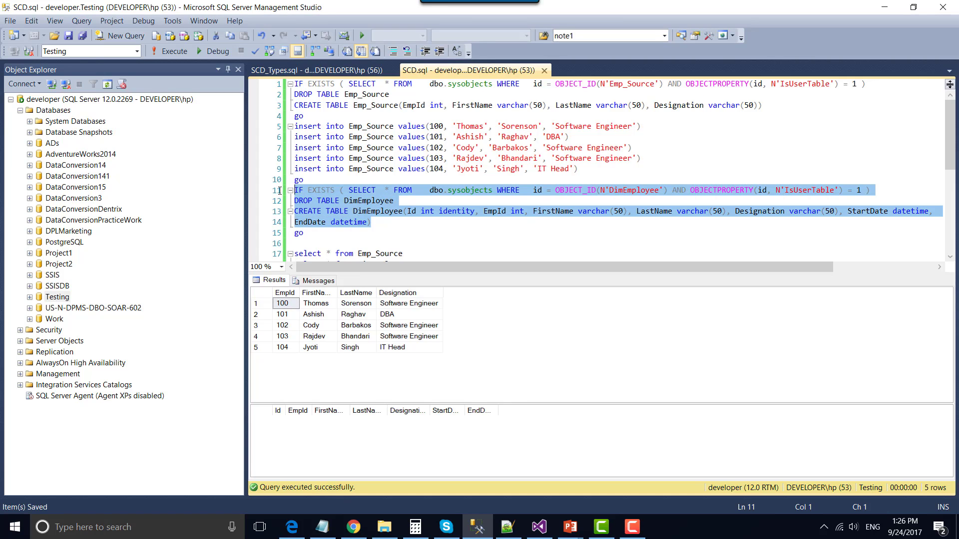
click(847, 211)
drag(847, 211, 614, 222)
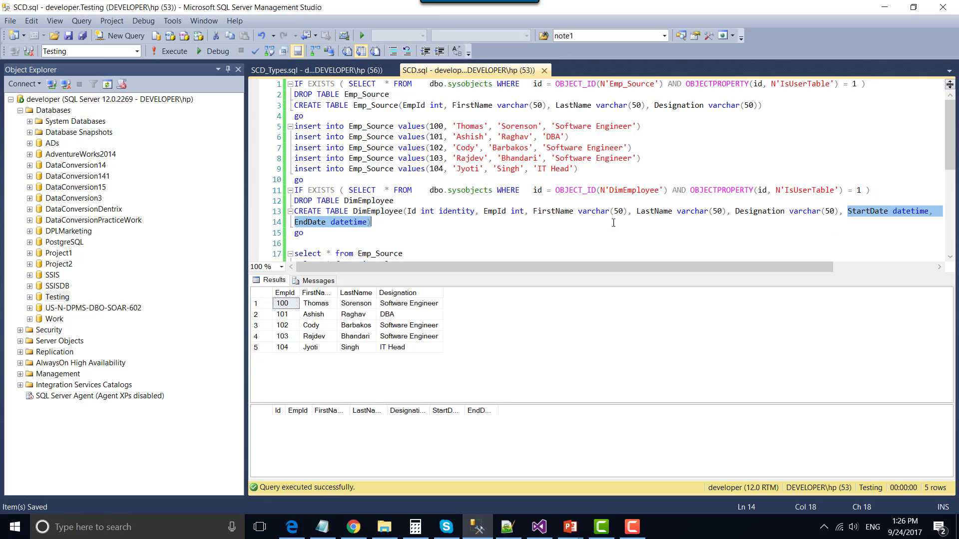
drag(372, 222, 368, 222)
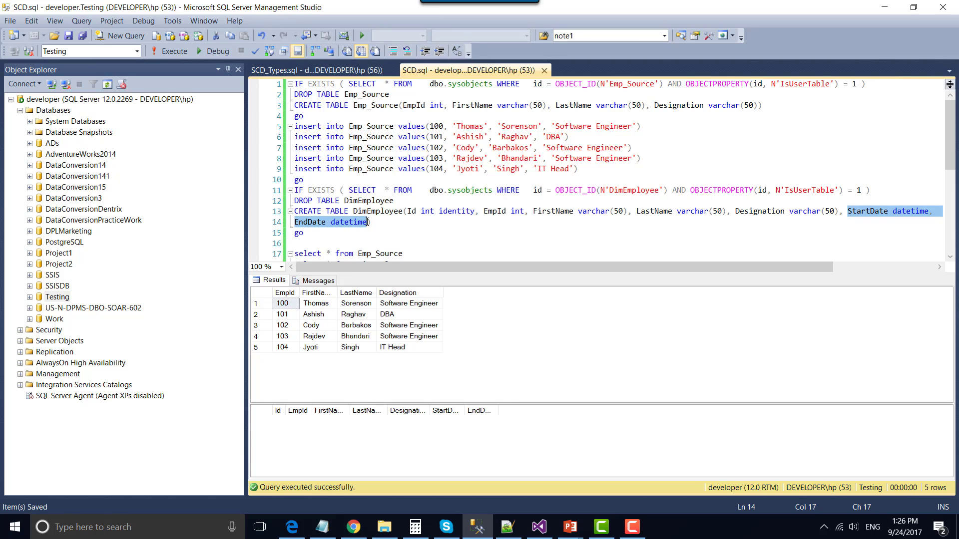
click(441, 233)
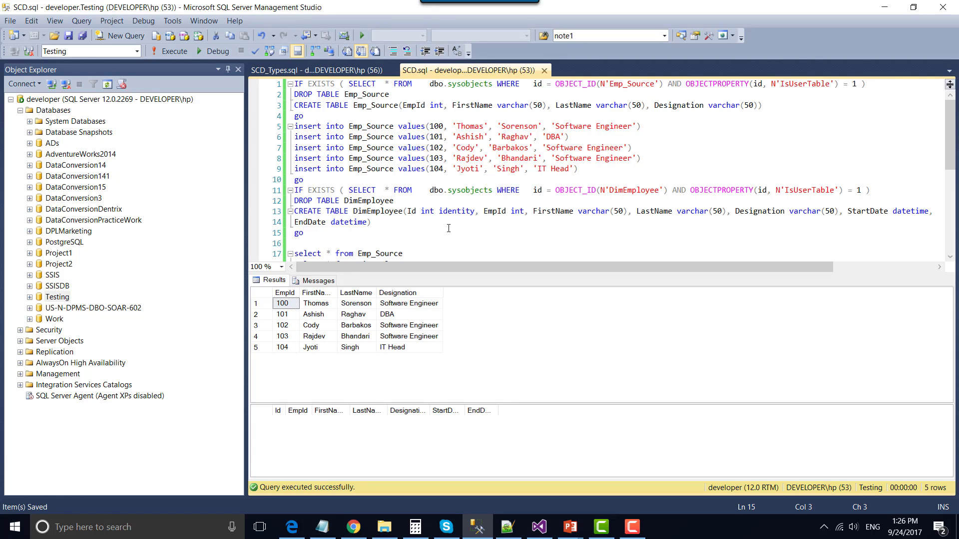
Step: Switch to Visual Studio, add a Data Flow Task to the package's control flow and open it
click(539, 527)
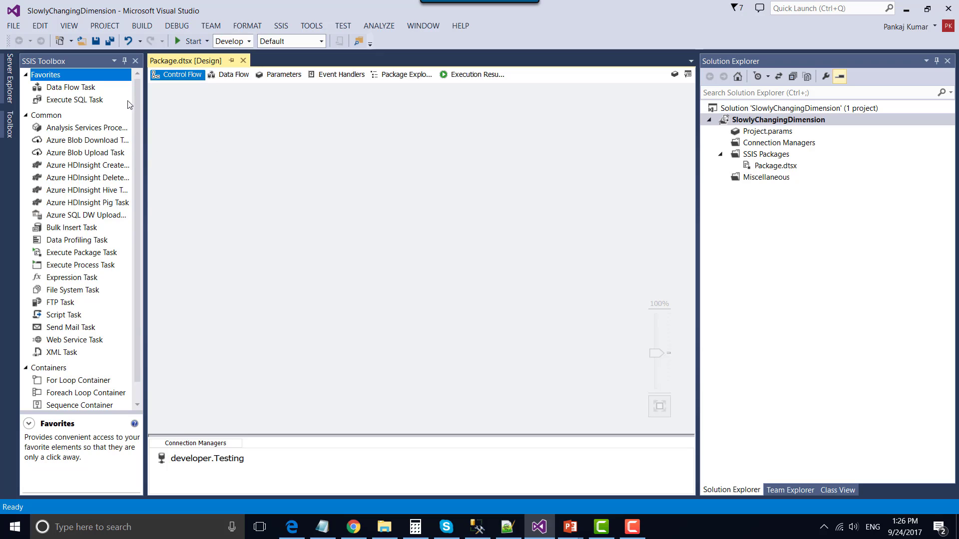
drag(70, 86, 289, 145)
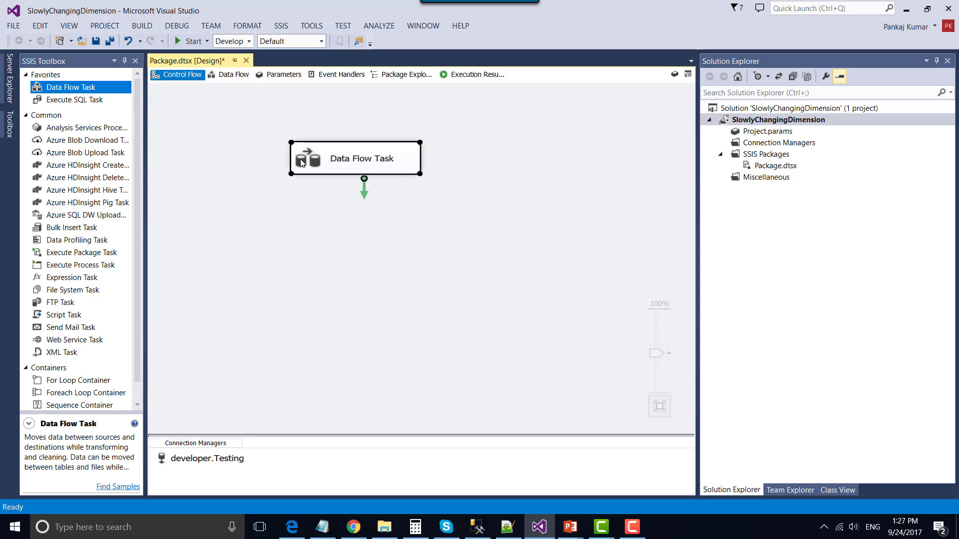
double_click(301, 160)
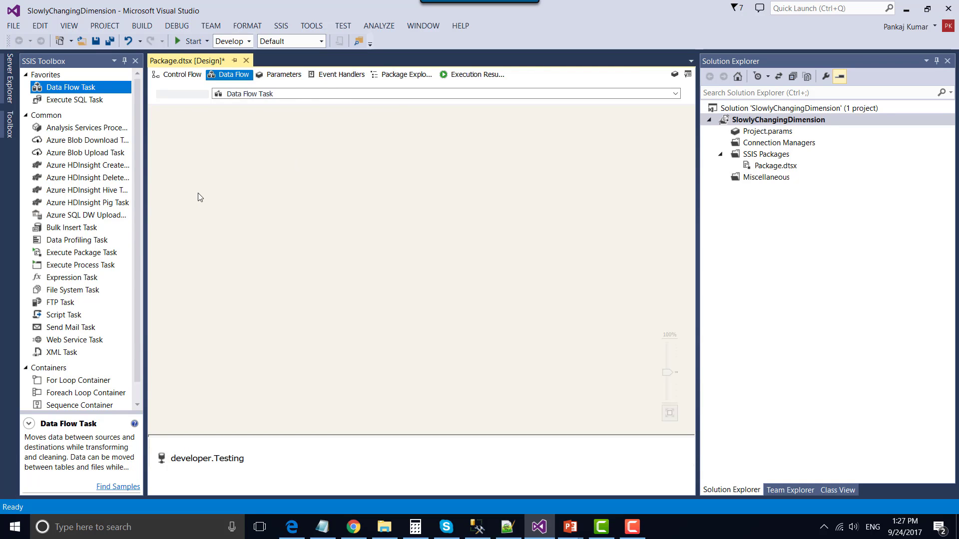
Step: Add an OLE DB Source that reads [dbo].[Emp_Source] through developer.Testing, and preview its rows
key(alt+Tab)
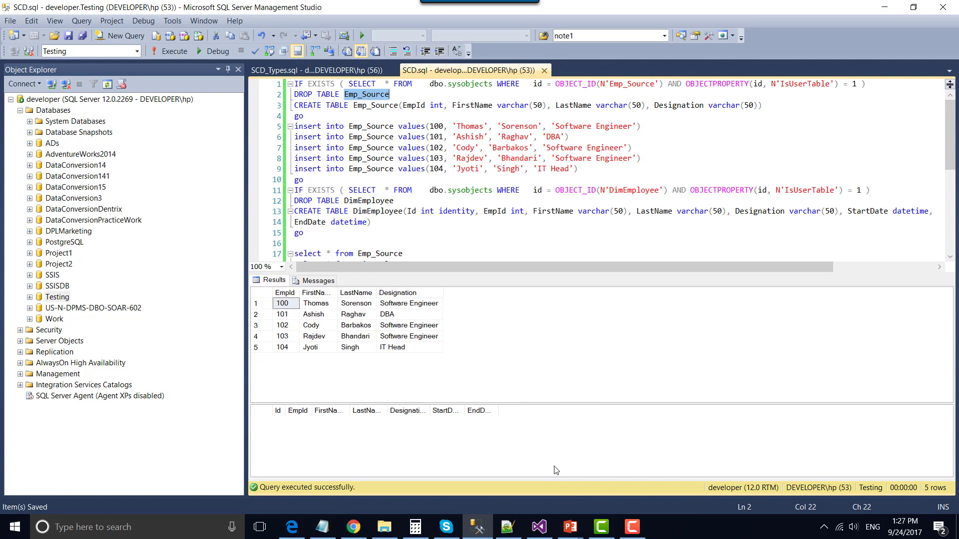
key(alt+Tab)
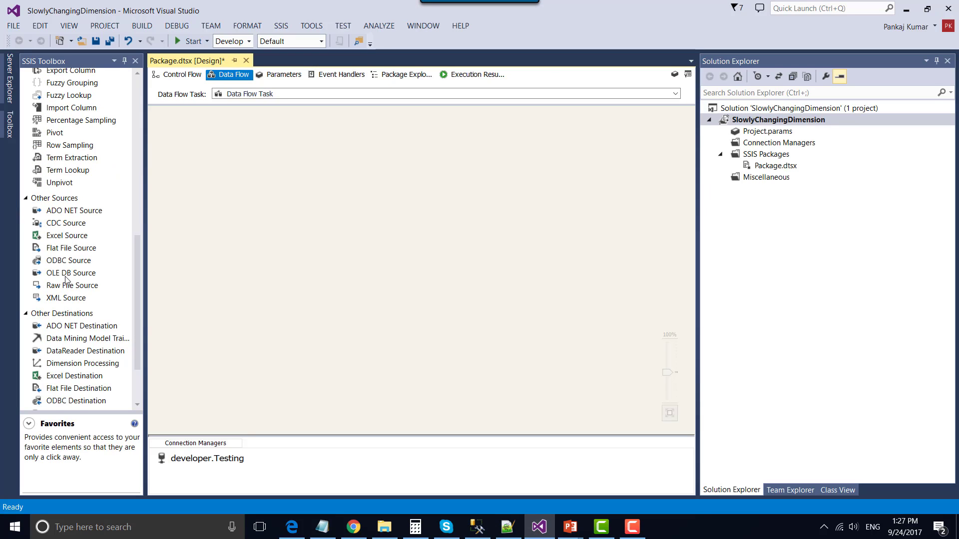
drag(70, 272, 351, 150)
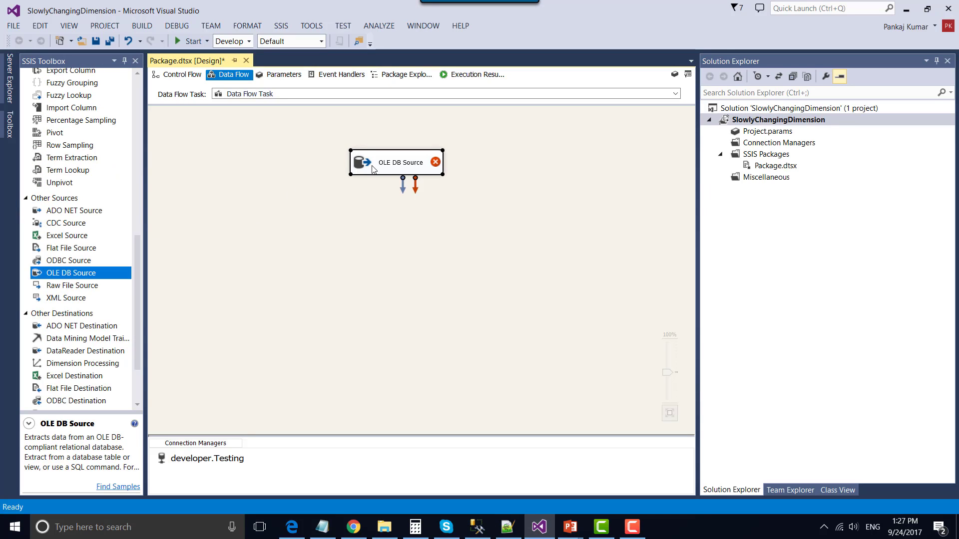
double_click(357, 160)
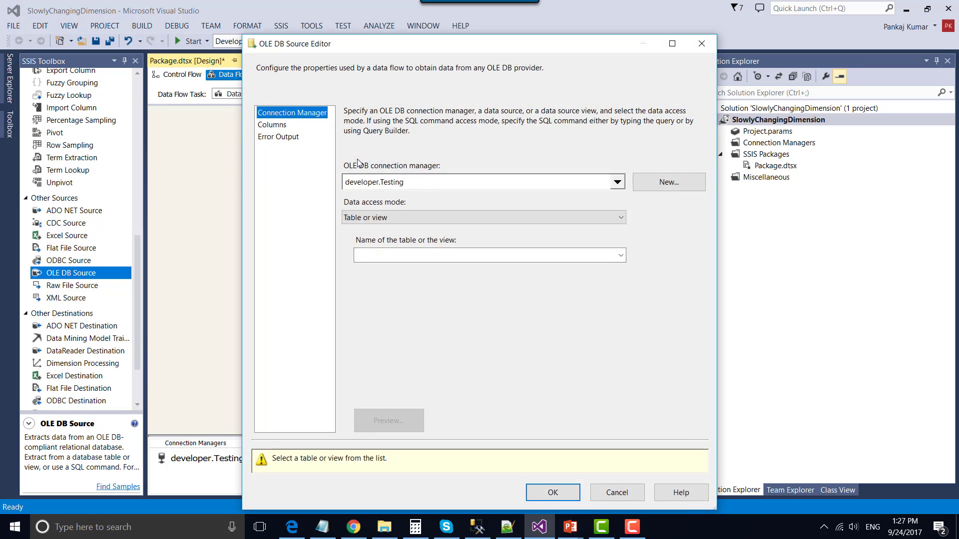
click(551, 256)
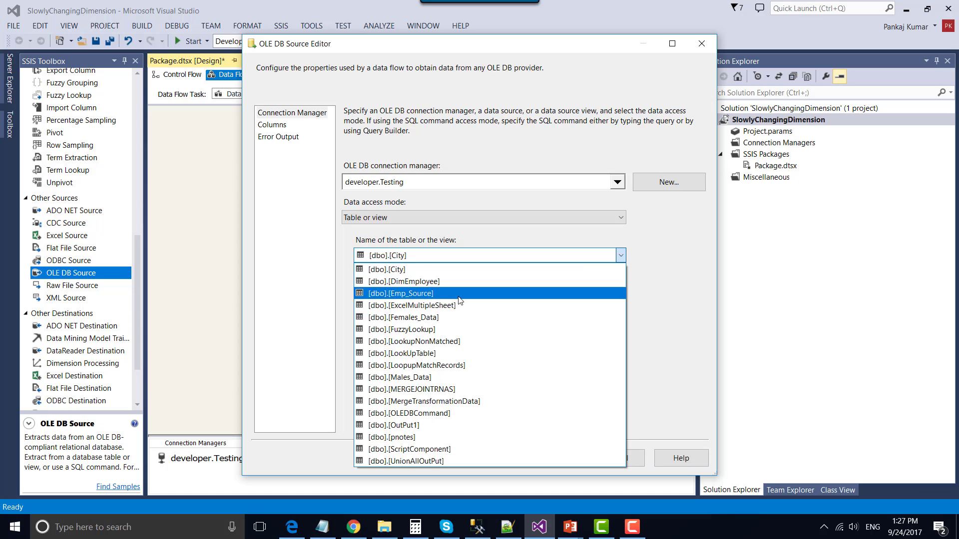
click(440, 293)
click(400, 427)
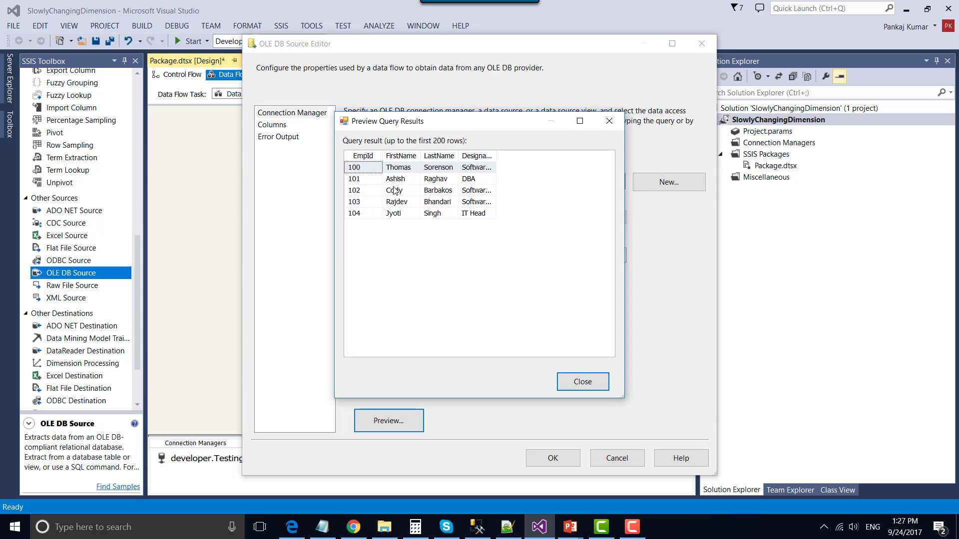
click(582, 381)
click(552, 457)
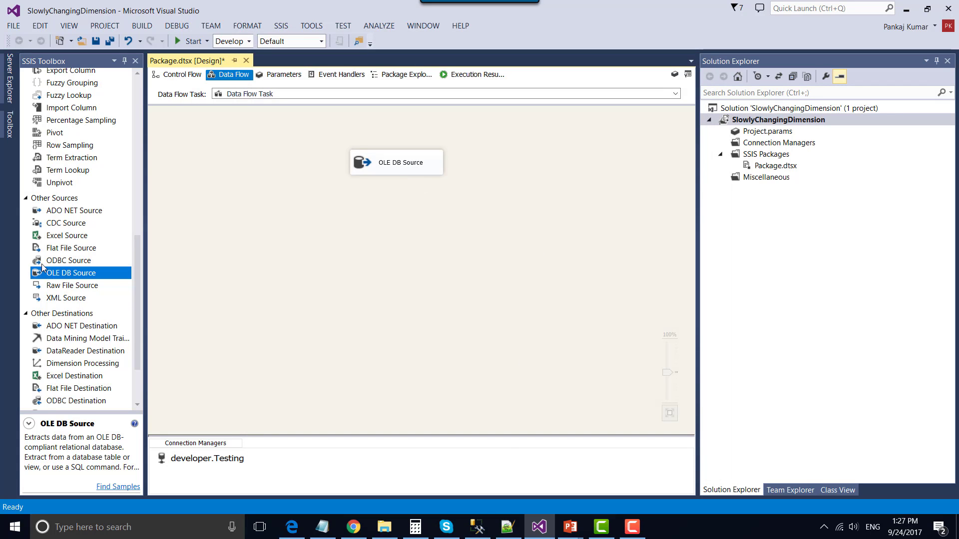
Step: Add a Slowly Changing Dimension transformation below the OLE DB Source and connect the source's output to it
scroll(75, 239, up, 10)
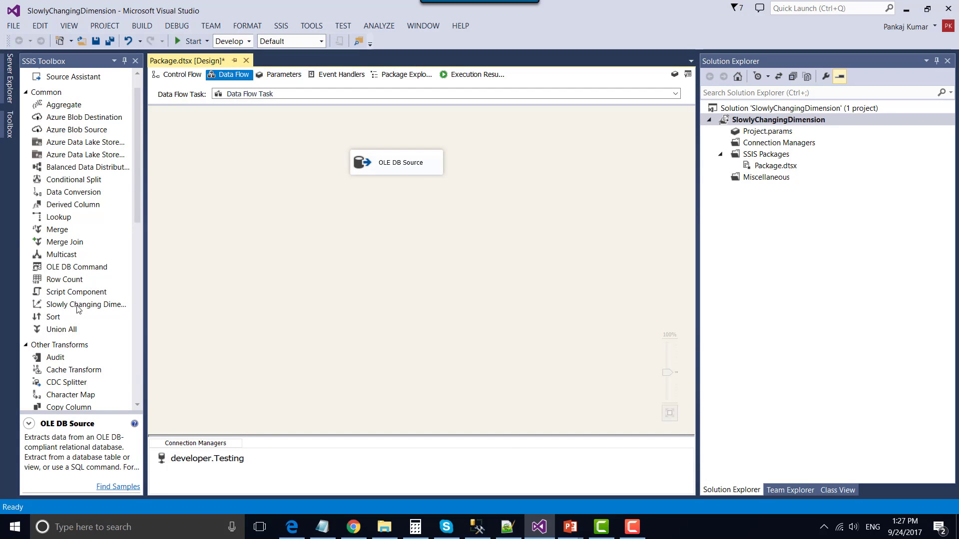
drag(77, 306, 343, 218)
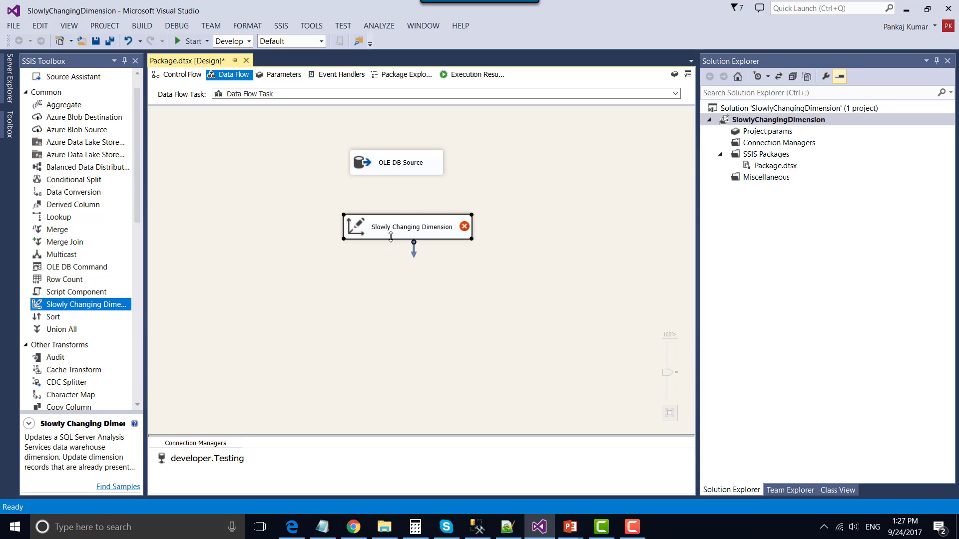
click(388, 168)
drag(402, 186, 396, 227)
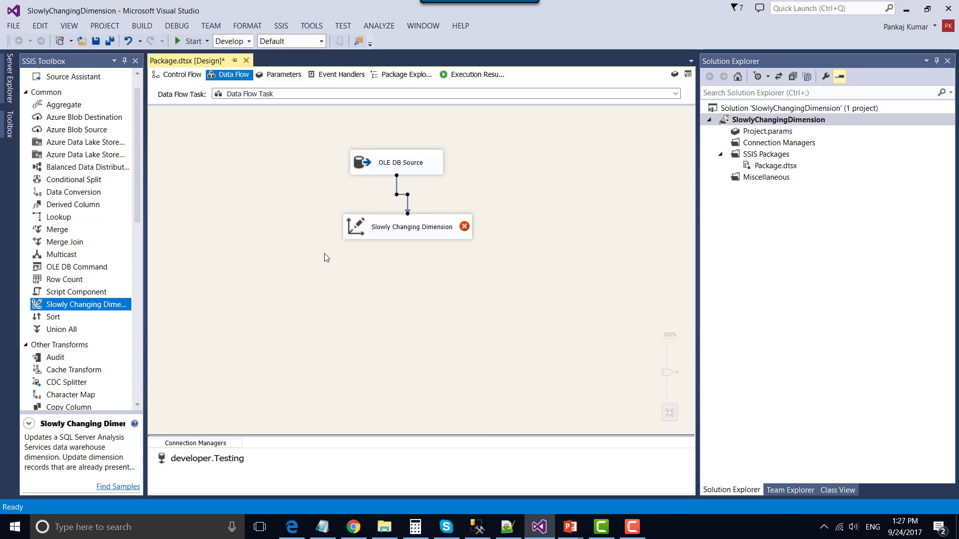
Step: Start the Slowly Changing Dimension Wizard and choose [dbo].[DimEmployee] as the dimension table
double_click(367, 234)
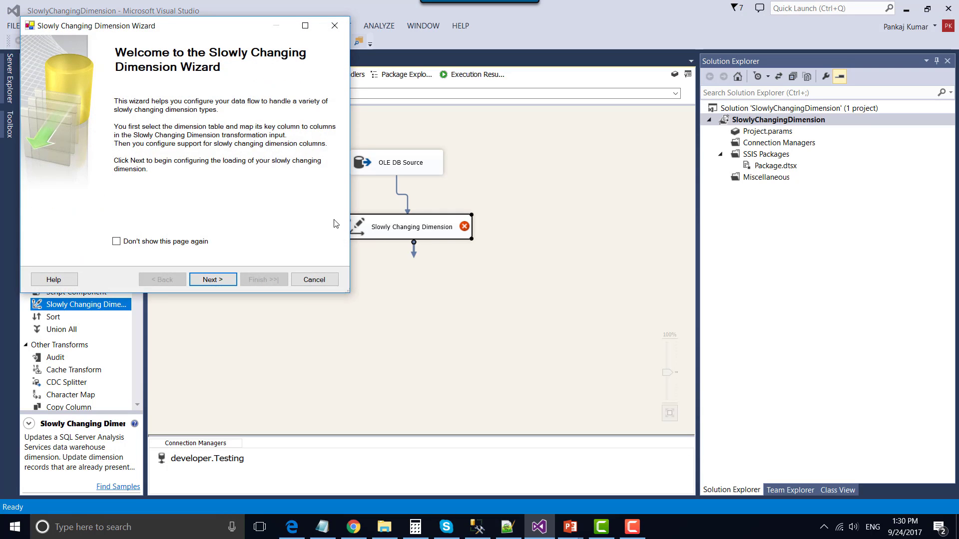
drag(349, 291, 479, 361)
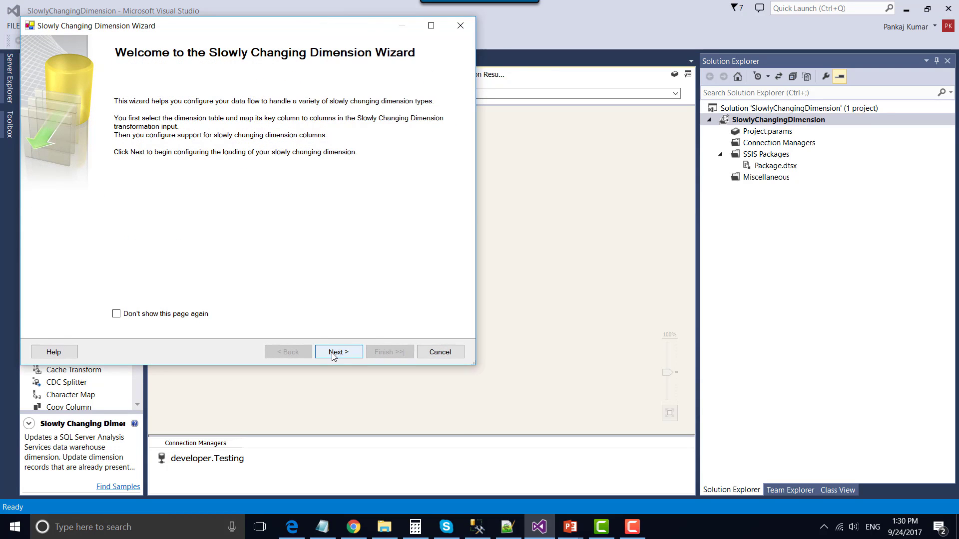
click(338, 352)
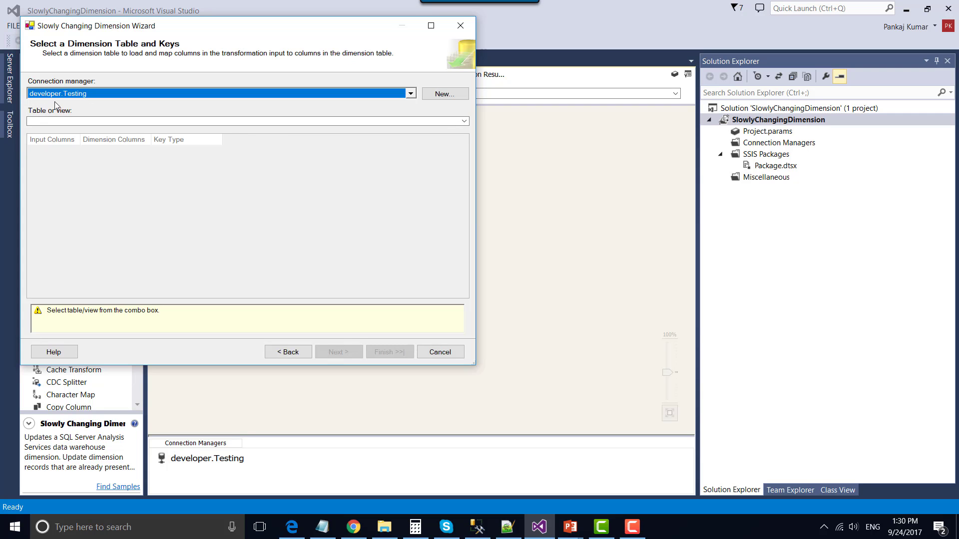
click(479, 530)
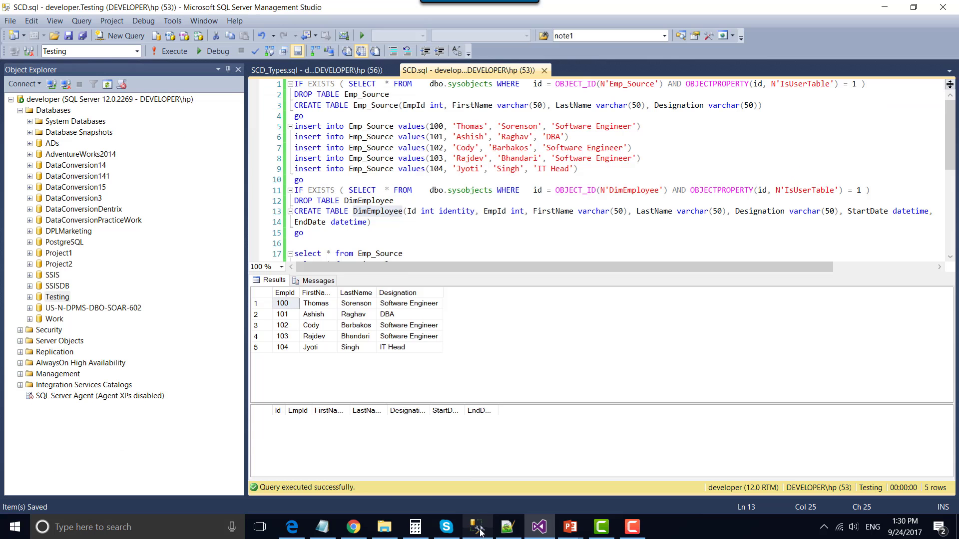
click(374, 220)
double_click(370, 201)
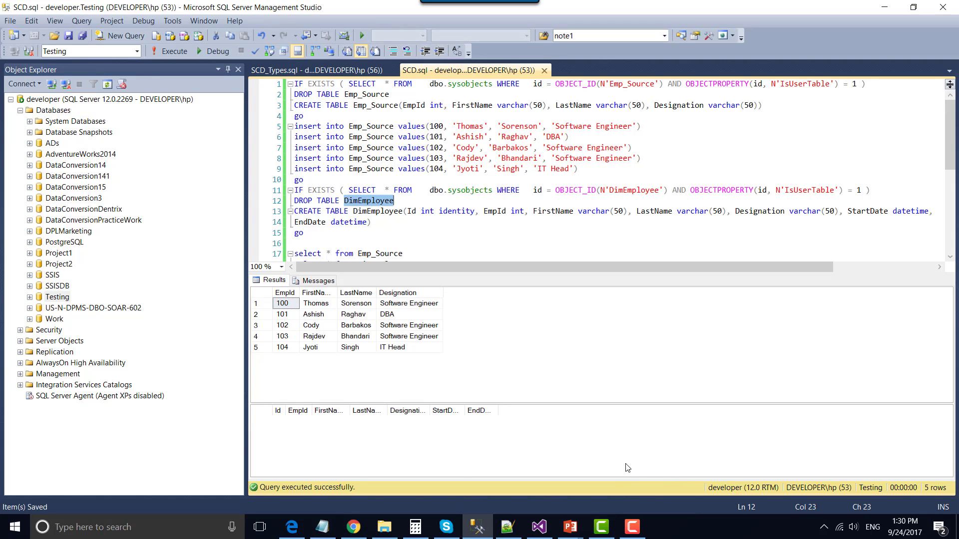
click(547, 521)
click(189, 122)
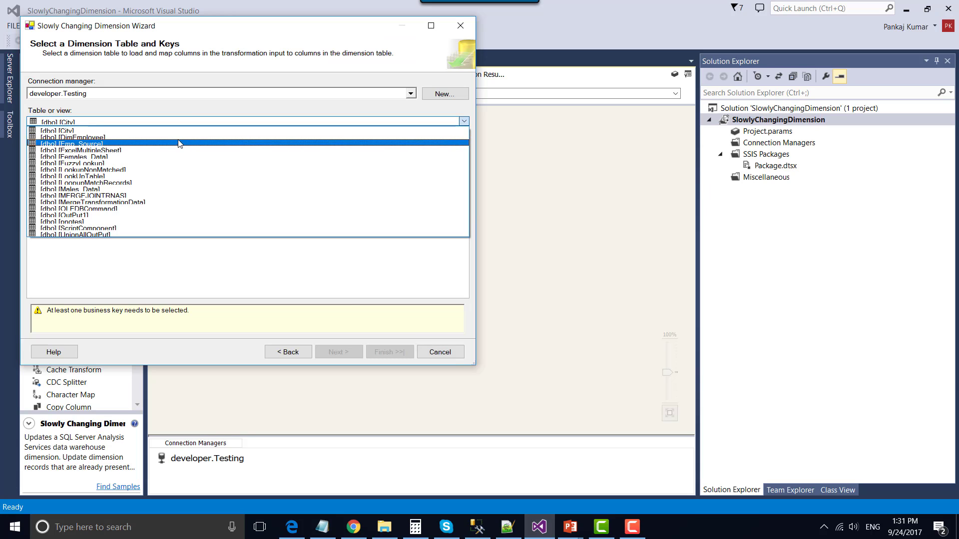
click(181, 138)
Step: Set the key type of the EmpId column to Business key and continue to the dimension columns page
click(187, 162)
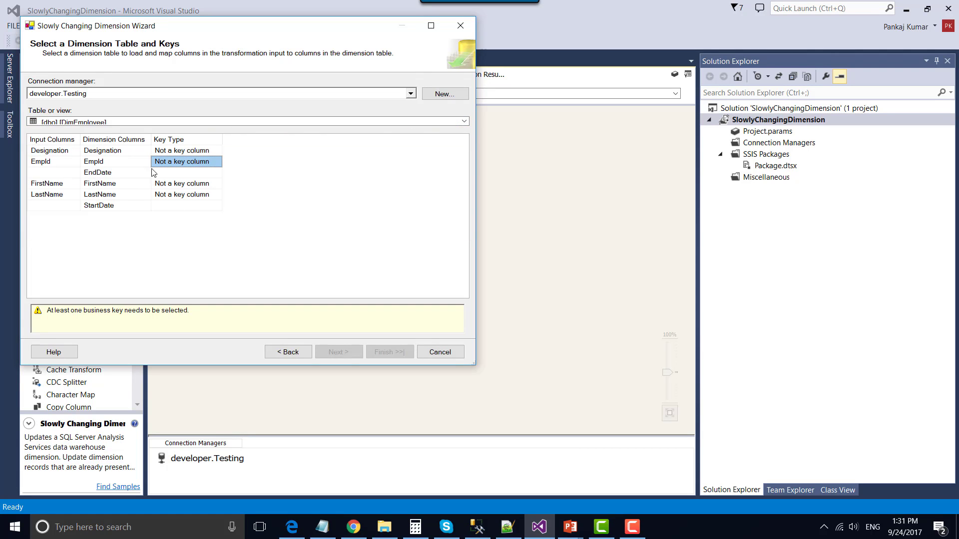
click(64, 164)
click(120, 165)
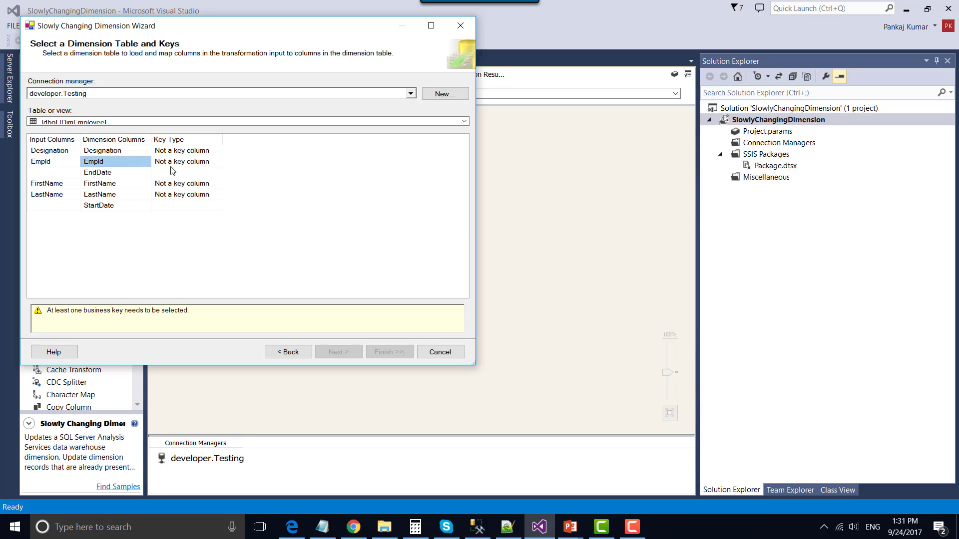
click(195, 168)
click(196, 169)
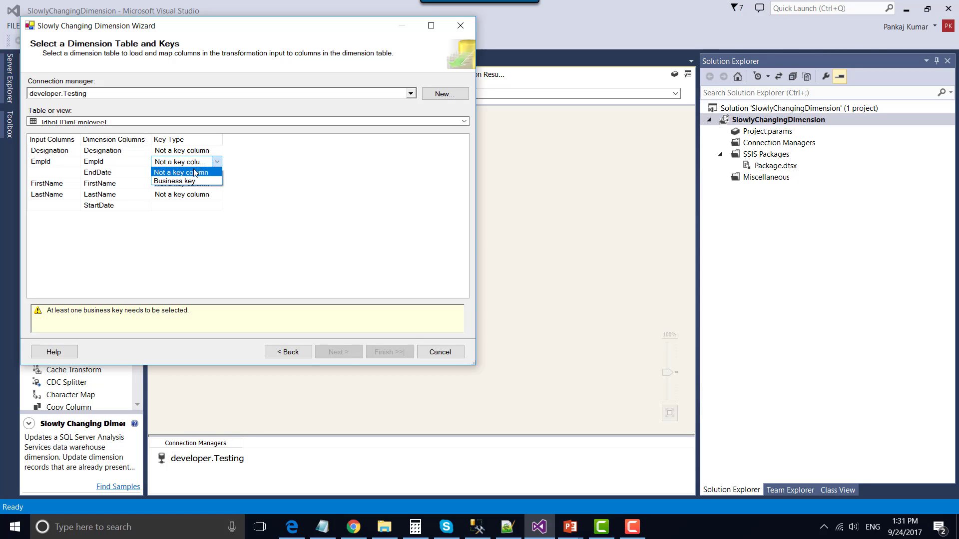
click(195, 182)
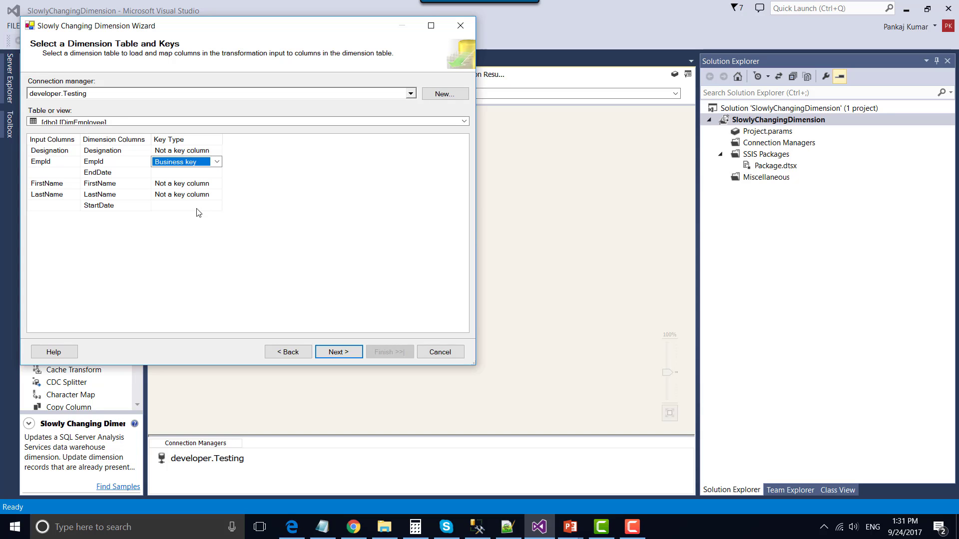
click(330, 353)
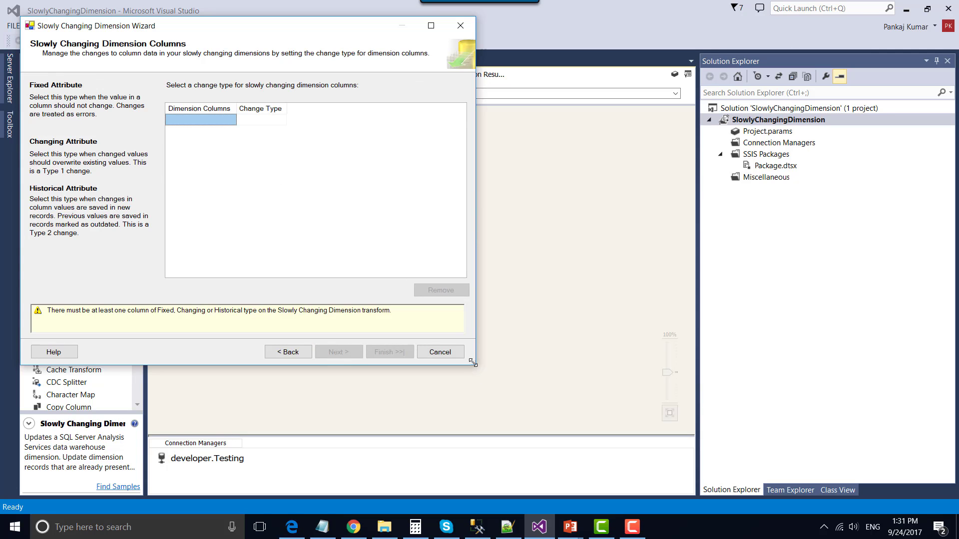
Step: Enlarge the wizard and its Change Type column, check the Emp_Source columns in the script, and add Designation as a dimension column
drag(475, 364, 507, 379)
drag(287, 109, 331, 113)
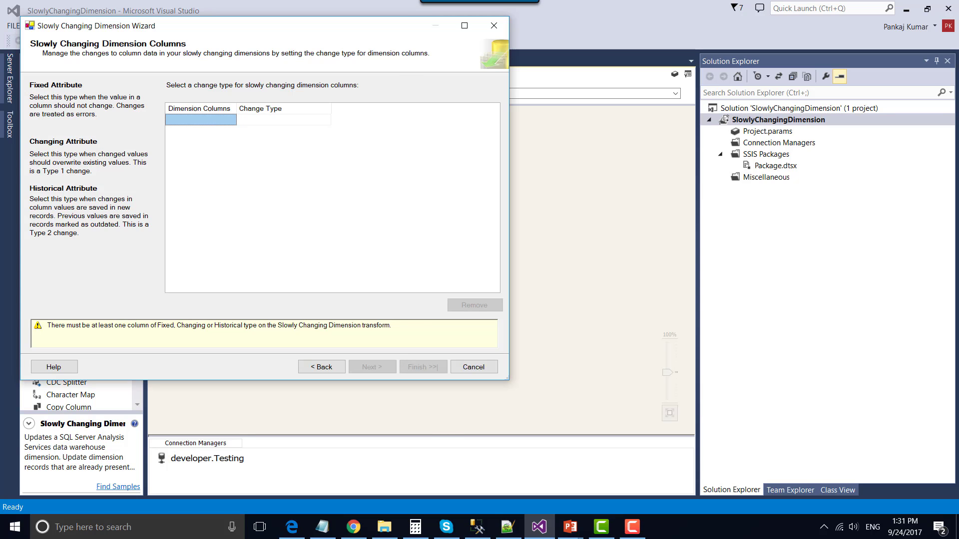
click(479, 532)
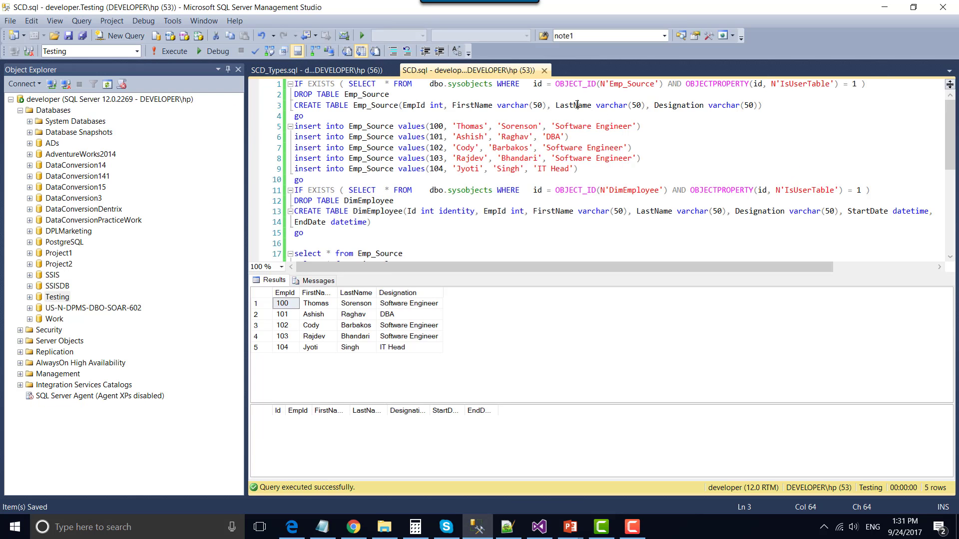
double_click(574, 105)
click(539, 527)
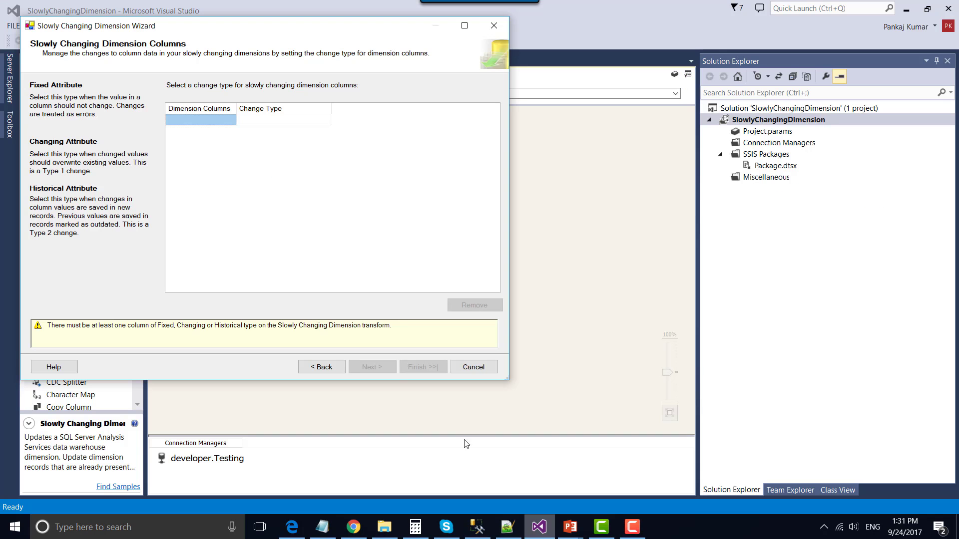
click(218, 118)
click(214, 121)
click(184, 147)
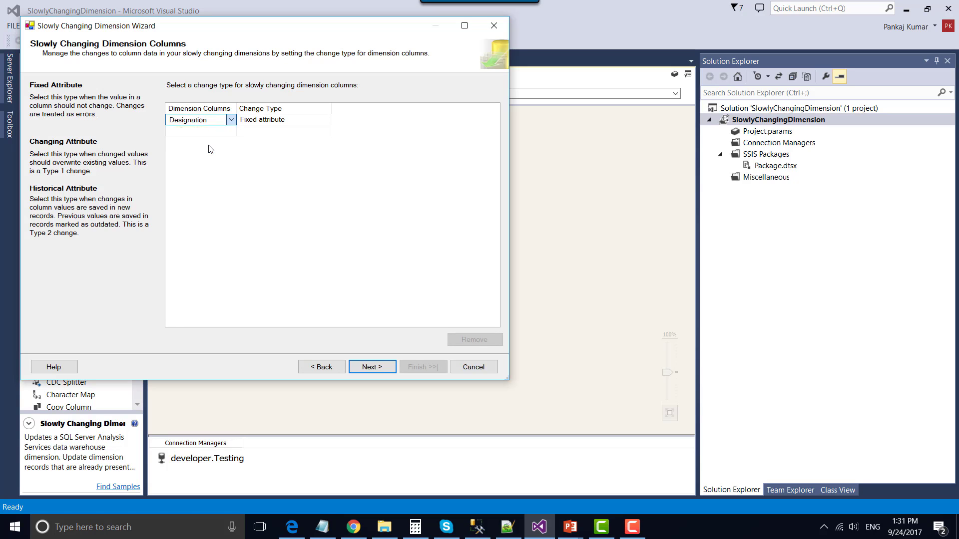
Step: Make LastName the first dimension column, set its change type to Changing attribute, and widen the Change Type column
click(279, 121)
click(279, 121)
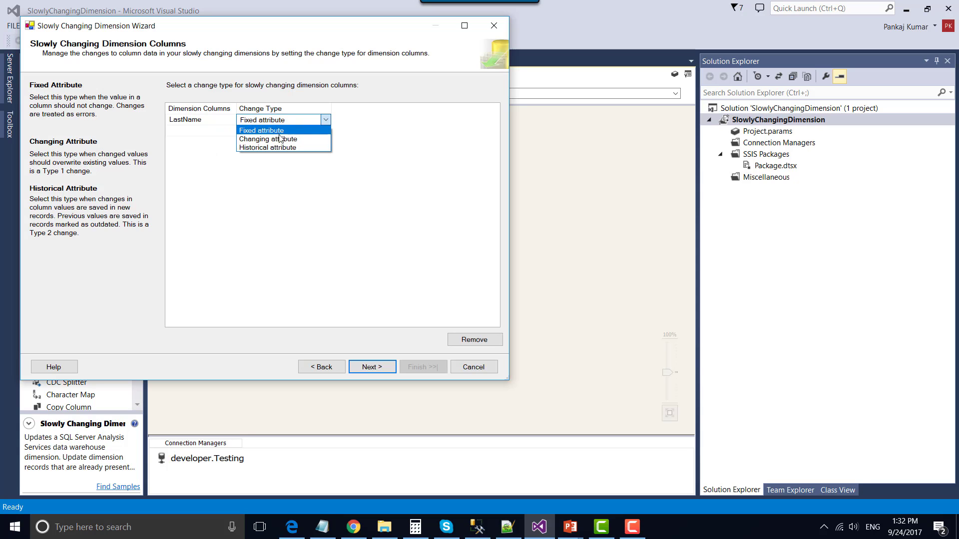
click(283, 136)
drag(330, 118, 353, 118)
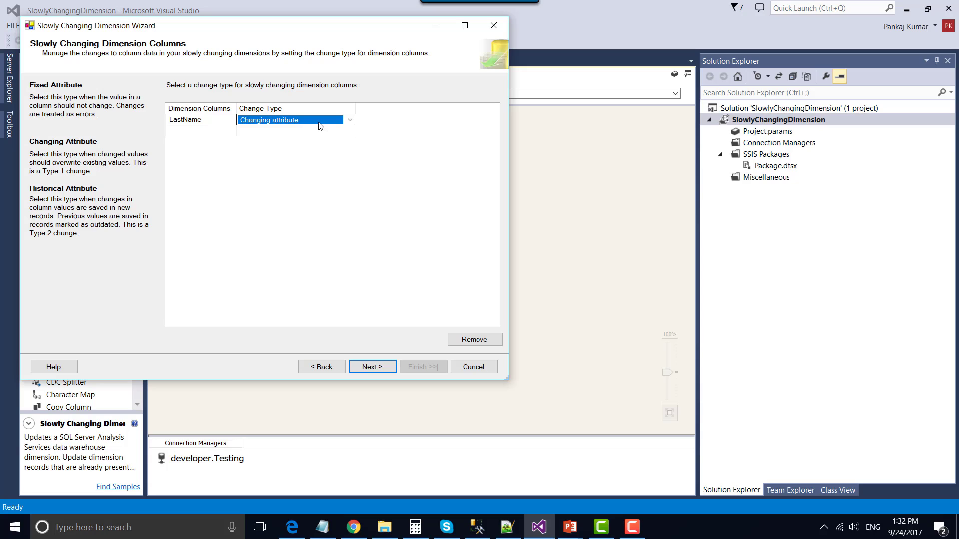
Step: Add Designation as the second dimension column with the change type Historical attribute
click(233, 130)
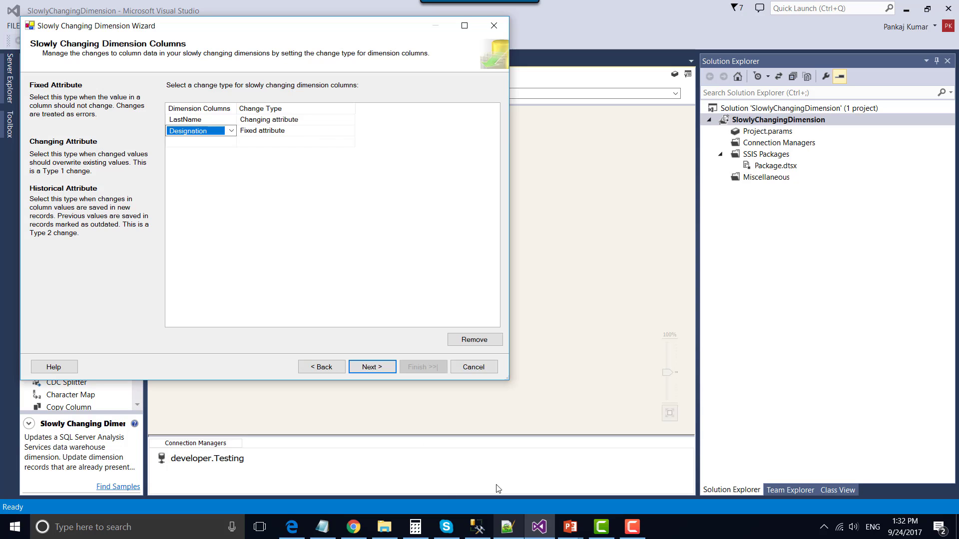
click(199, 132)
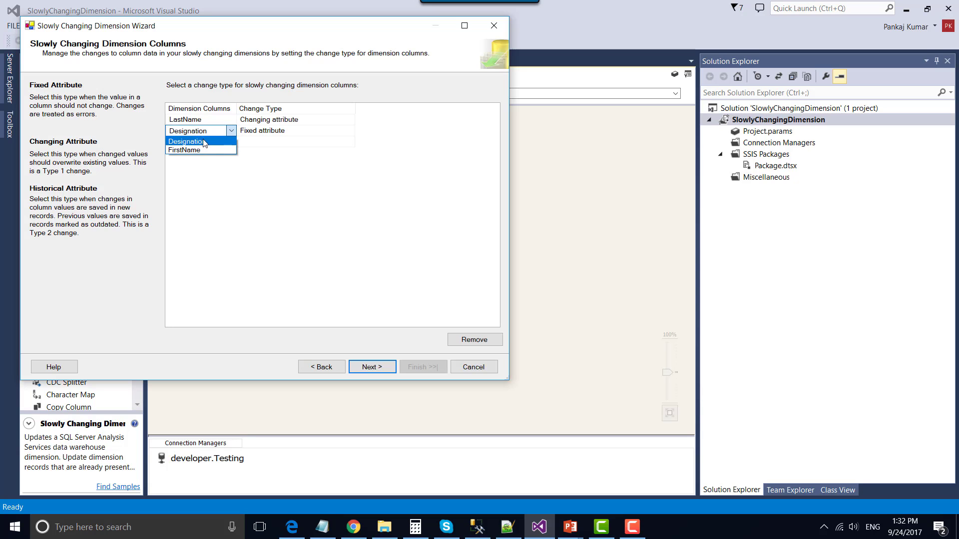
click(200, 140)
click(292, 133)
click(303, 134)
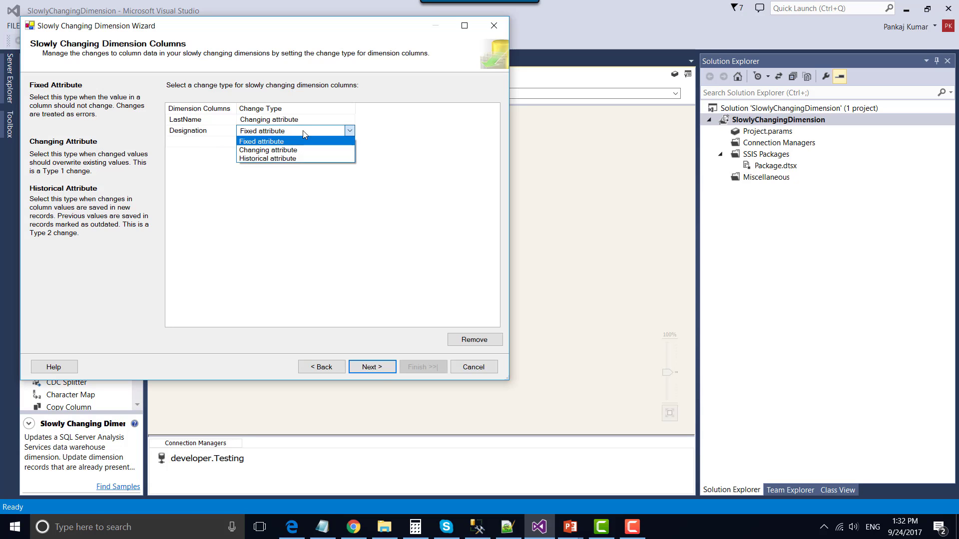
click(279, 159)
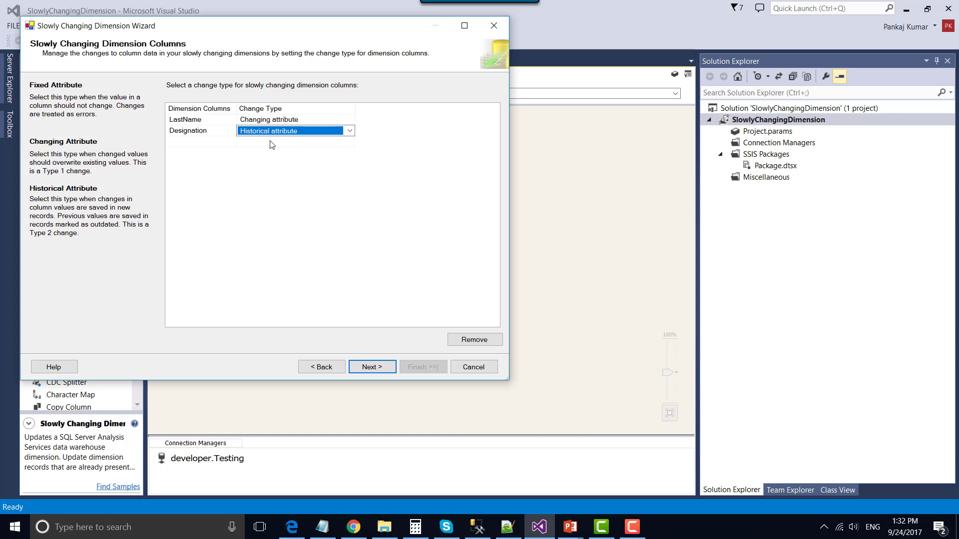
Step: Add FirstName as a Fixed attribute column and accept the default fixed and changing attribute options
click(199, 143)
click(199, 142)
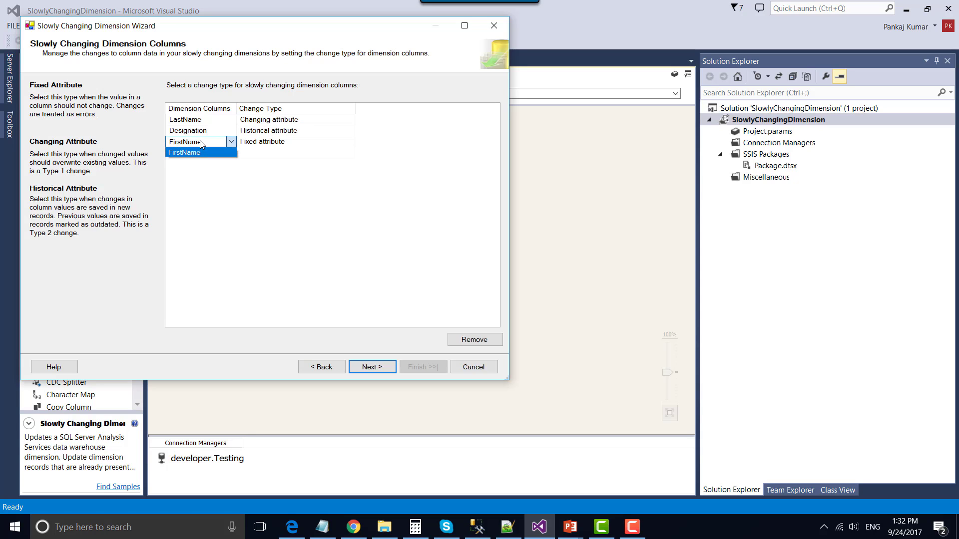
click(199, 154)
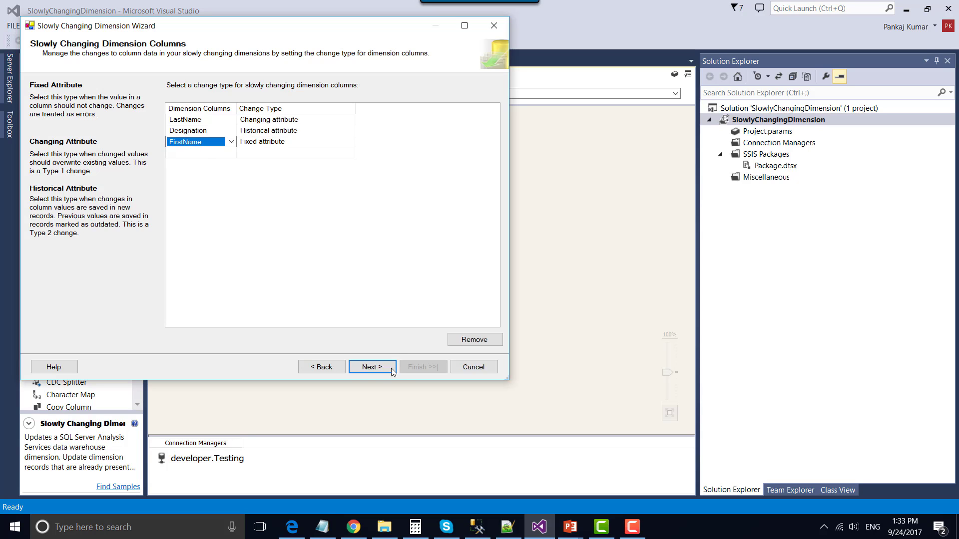
click(372, 367)
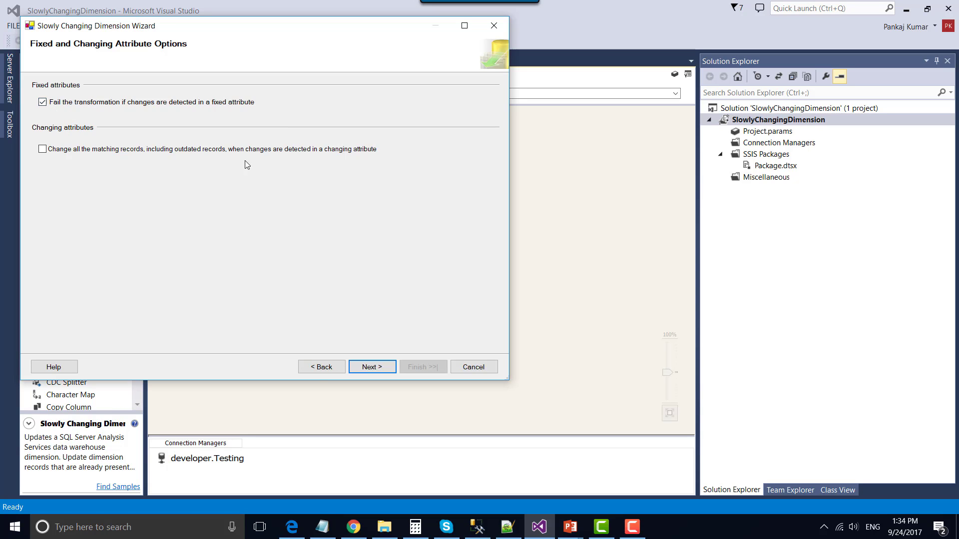
click(375, 368)
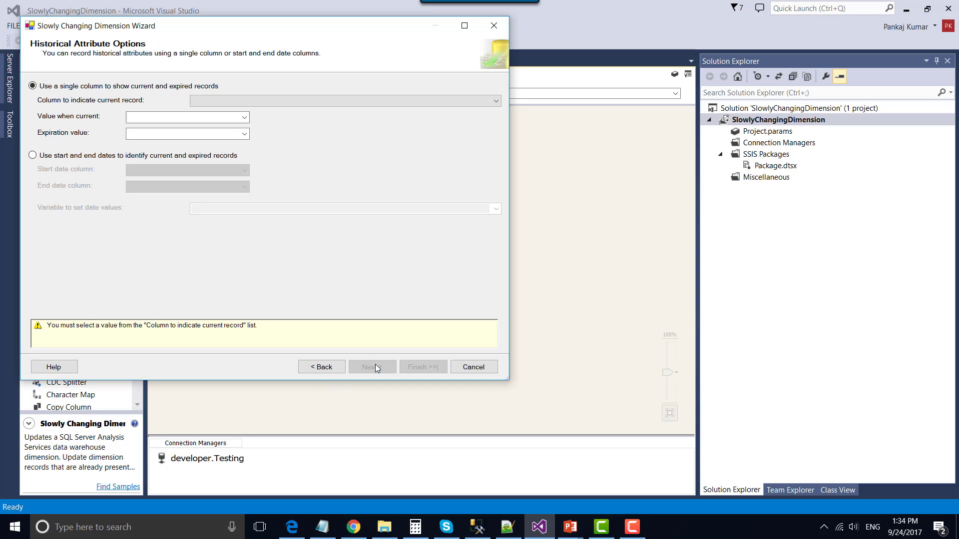
Step: Identify current and expired records by start and end dates, with StartDate as the start date column
click(33, 155)
click(176, 169)
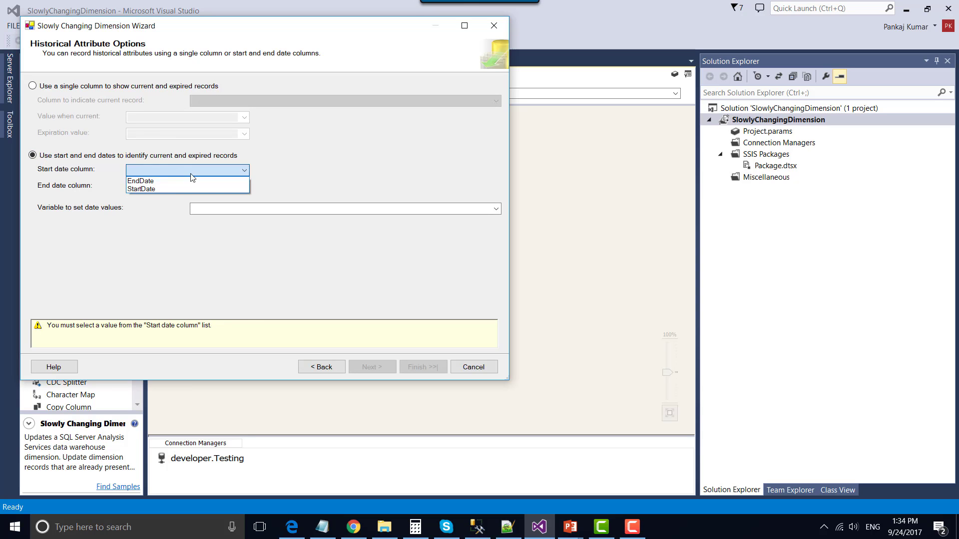
click(170, 190)
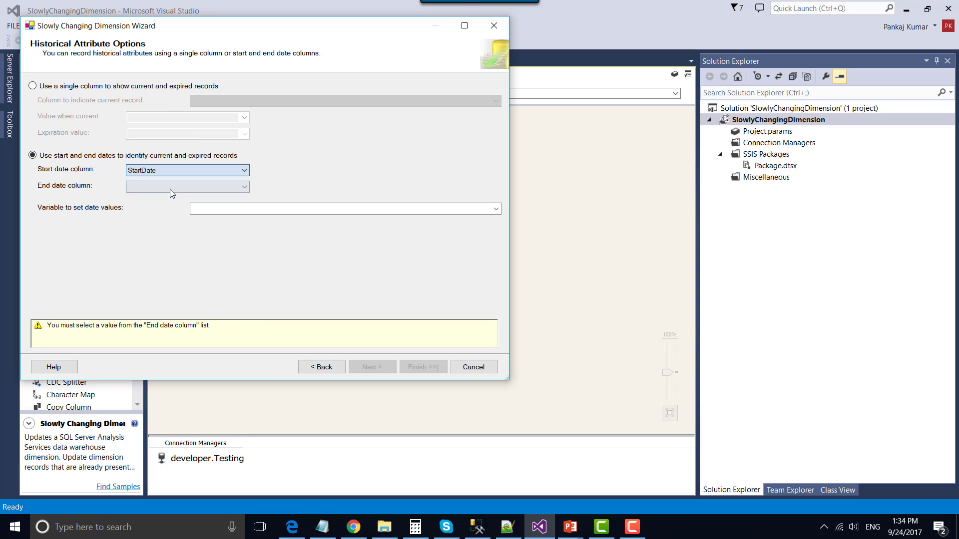
Step: Check the StartDate and EndDate columns in the DimEmployee script in SQL Server Management Studio, and choose EndDate as the wizard's end date column
click(477, 526)
double_click(869, 216)
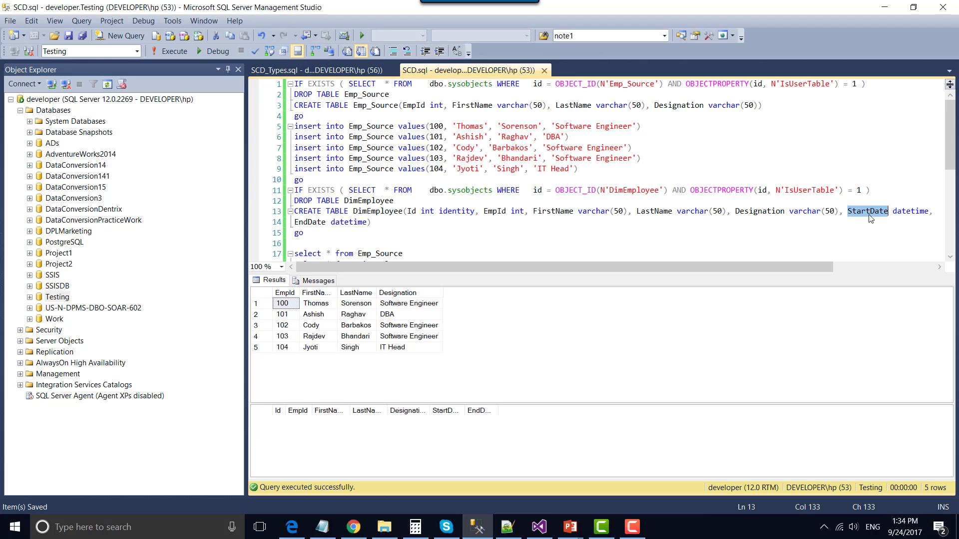
double_click(306, 222)
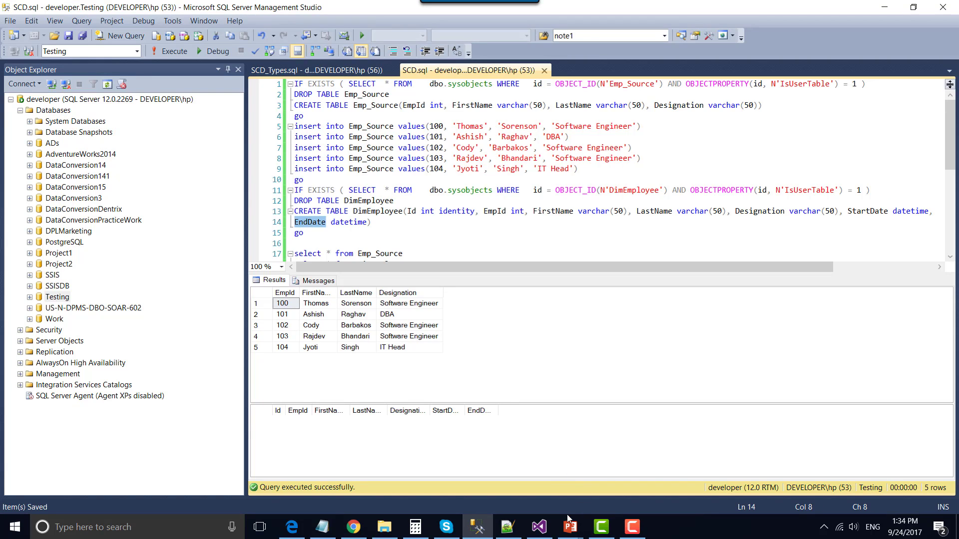
click(538, 527)
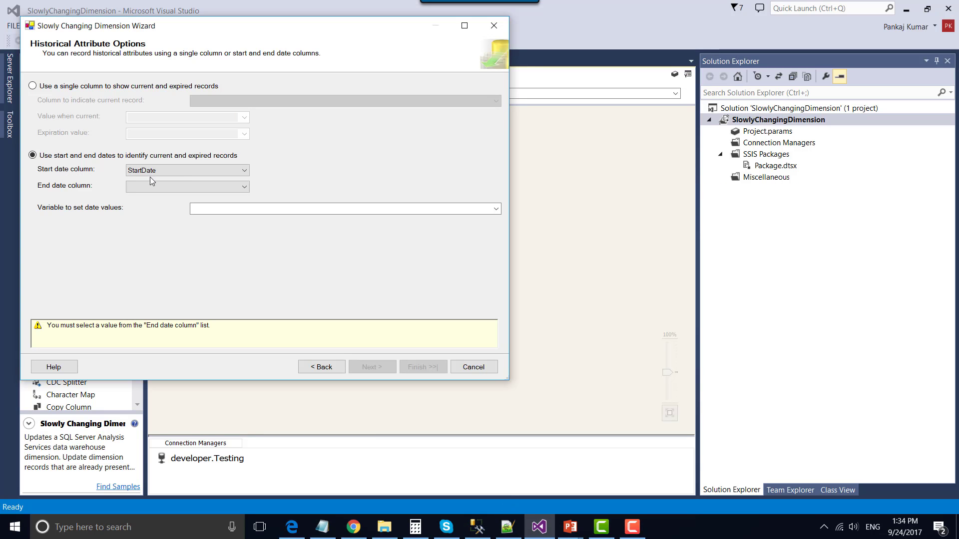
click(179, 190)
click(176, 197)
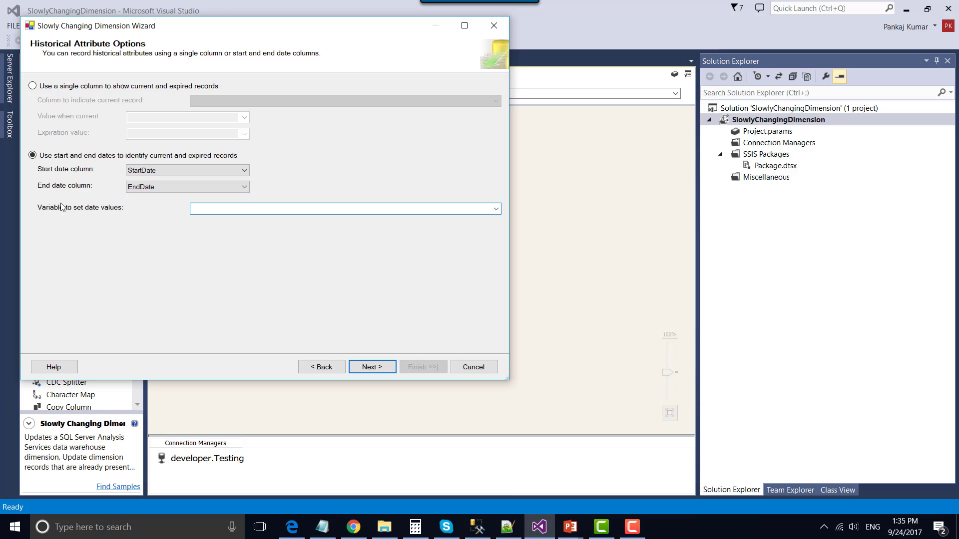
Step: Set the variable for the date values to System::StartTime and continue to the inferred dimension members page
key(Tab)
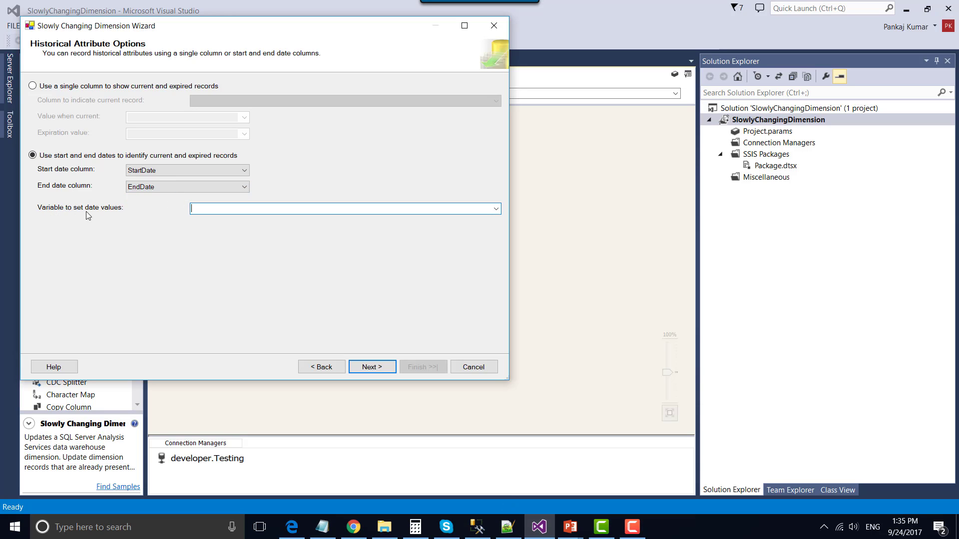
click(497, 209)
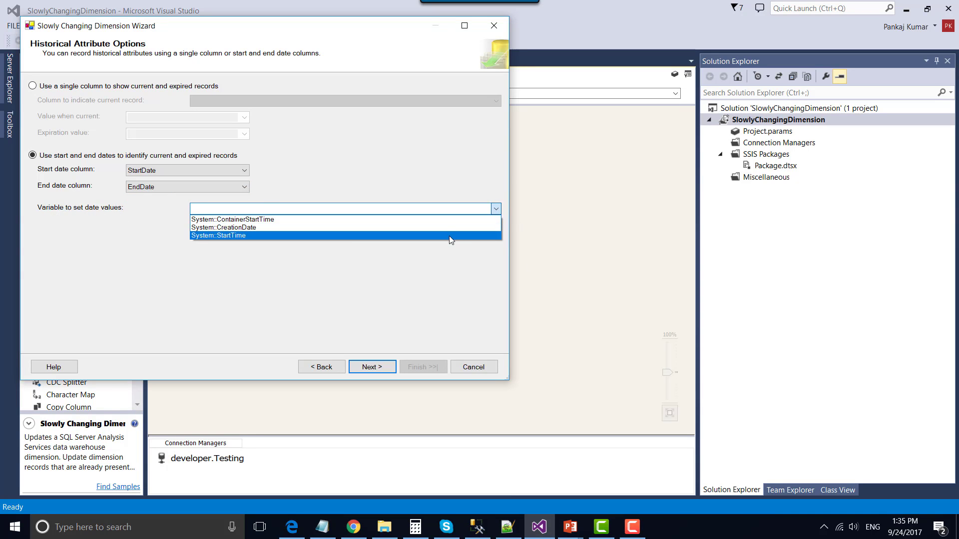
click(449, 235)
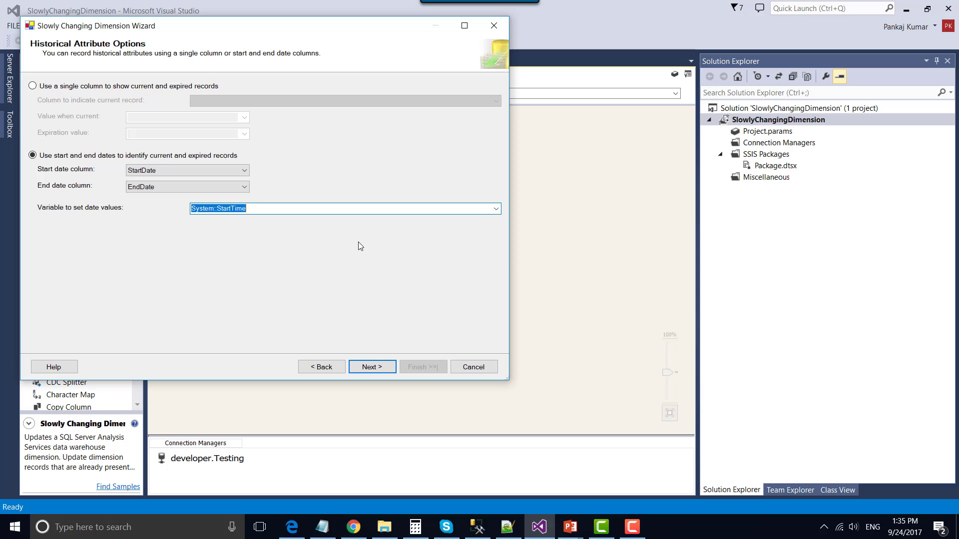
click(372, 368)
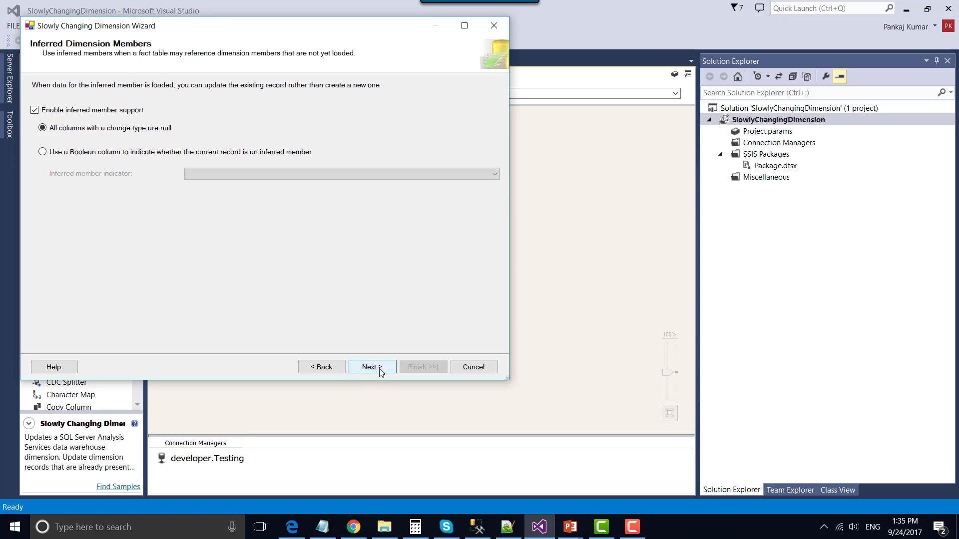
Step: Disable inferred member support, finish the Slowly Changing Dimension Wizard, and look over the generated data flow
click(34, 110)
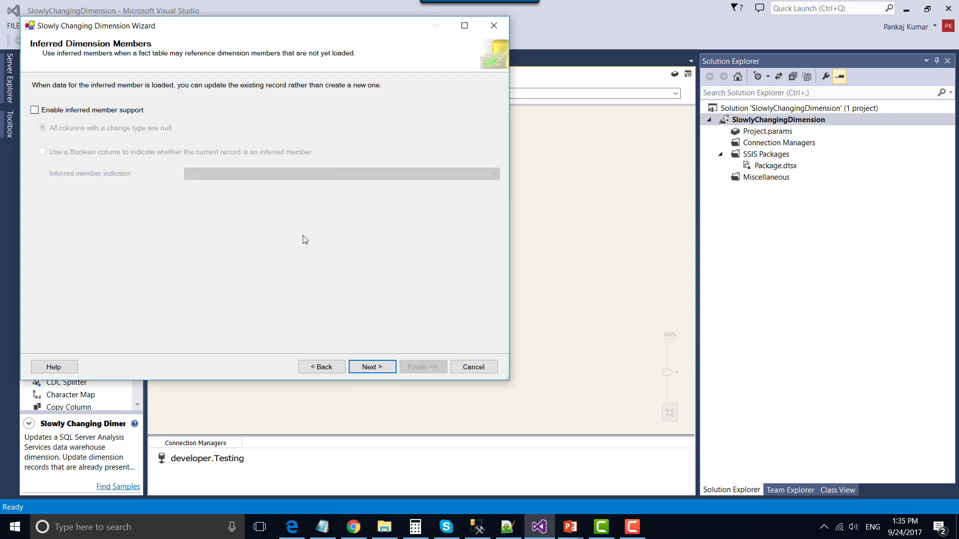
click(373, 367)
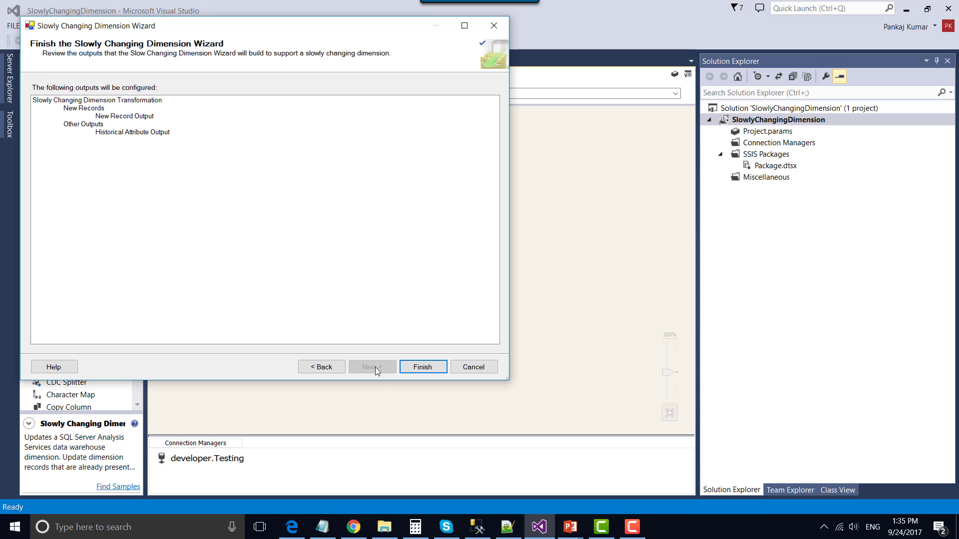
click(422, 367)
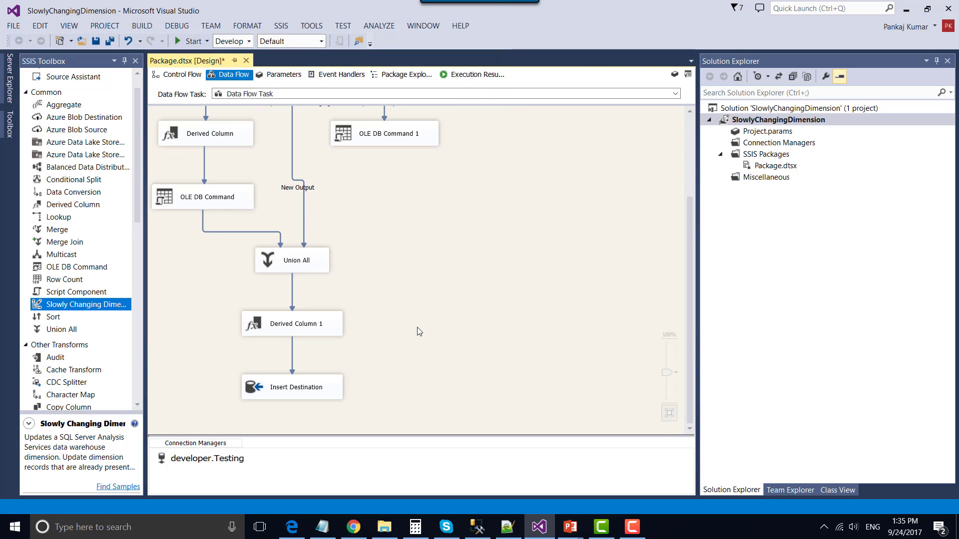
scroll(418, 328, up, 5)
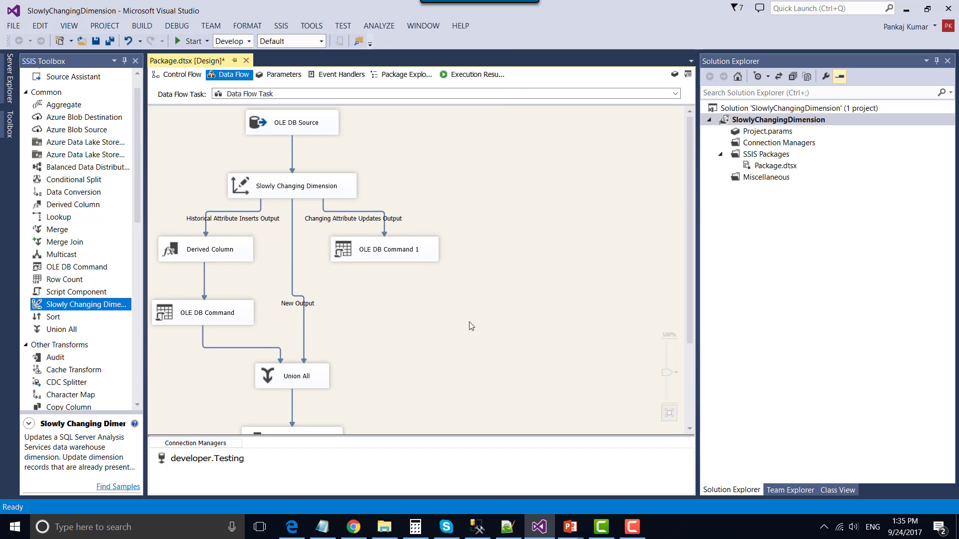
scroll(471, 327, down, 5)
scroll(471, 326, up, 4)
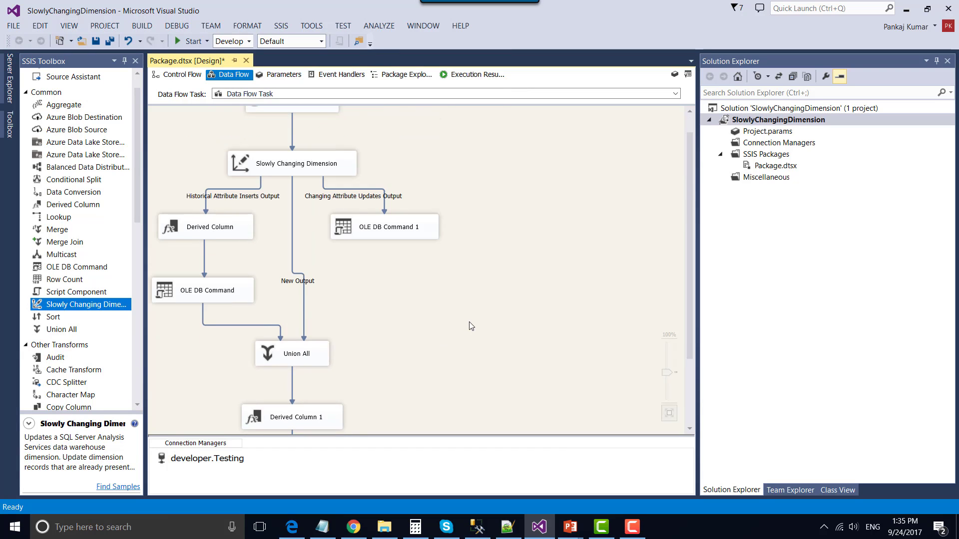
scroll(469, 326, up, 1)
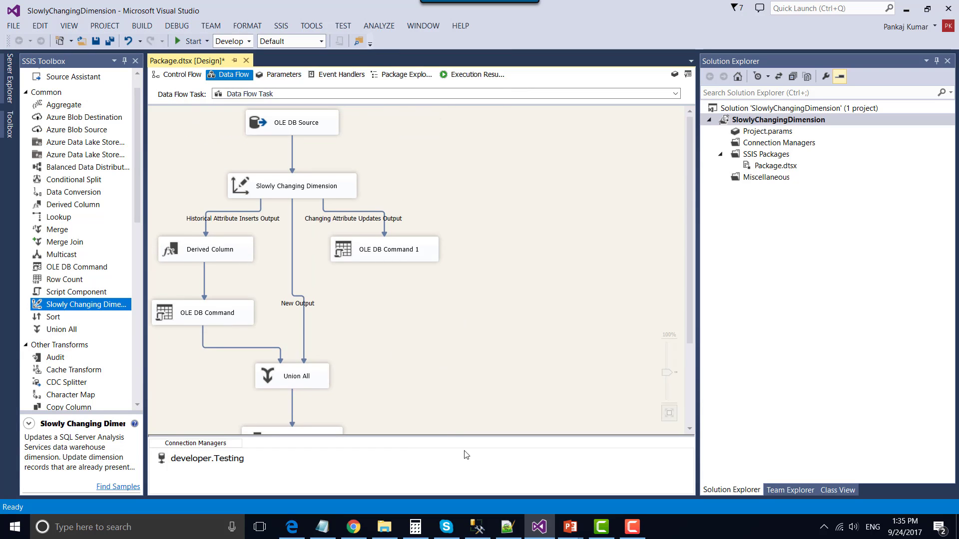
Step: In SQL Server Management Studio, run the select queries on Emp_Source and DimEmployee and leave both statements selected
click(477, 526)
click(419, 233)
scroll(419, 241, down, 2)
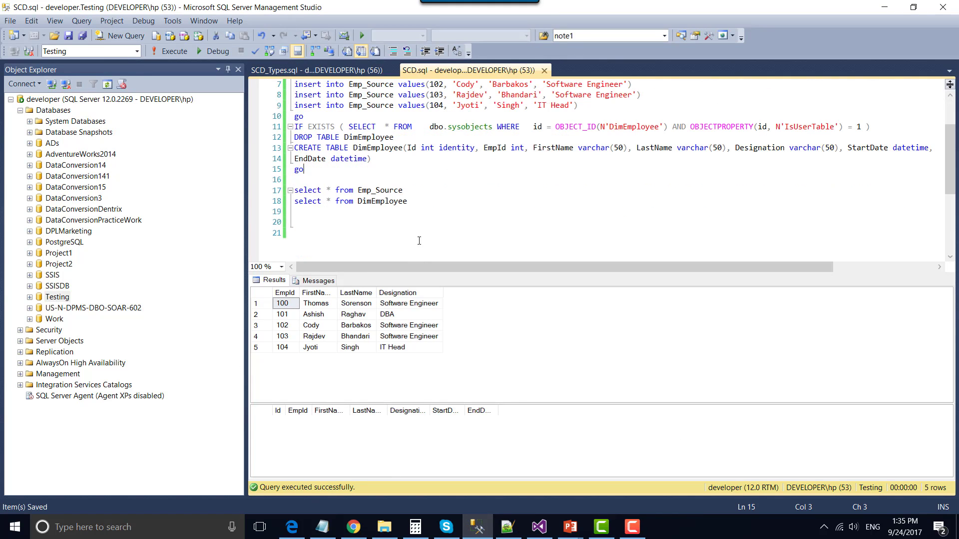
drag(413, 201, 294, 183)
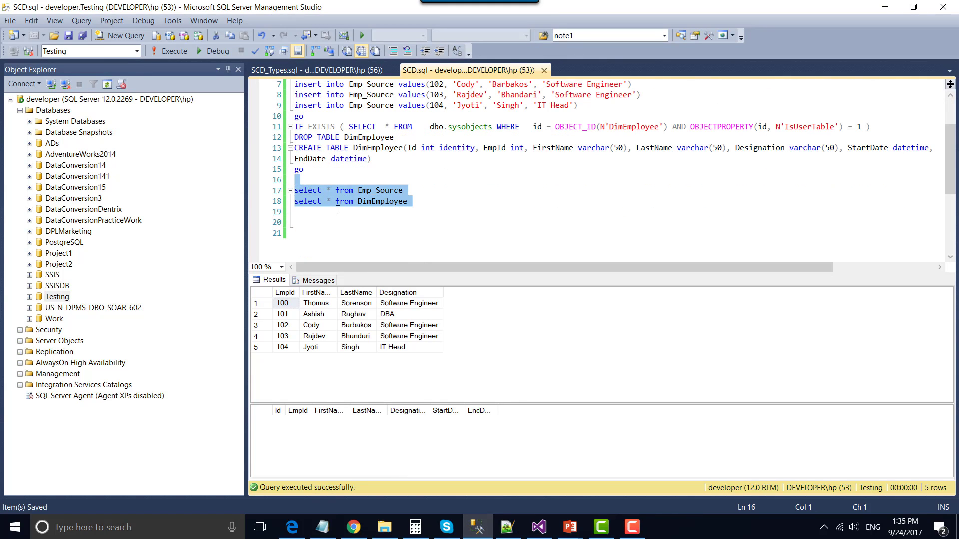
click(168, 50)
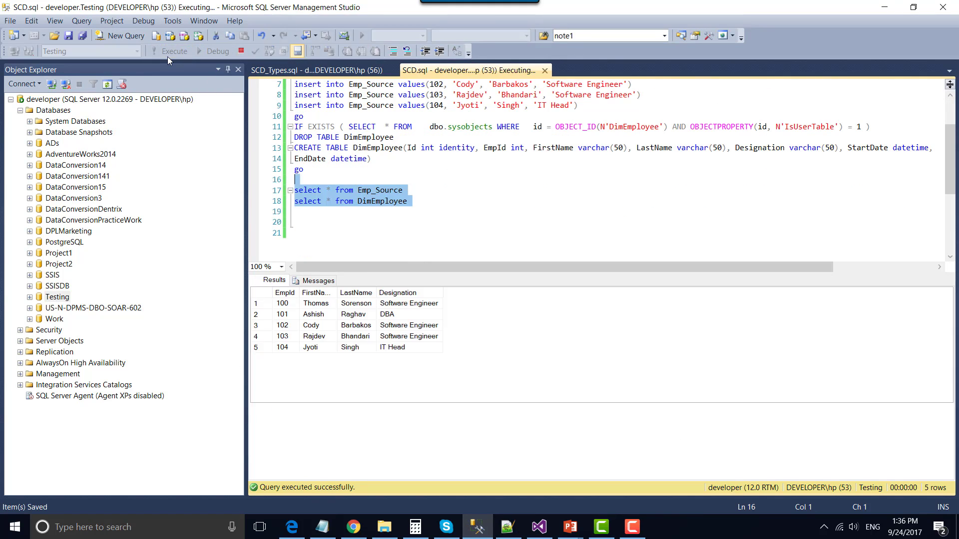
click(407, 210)
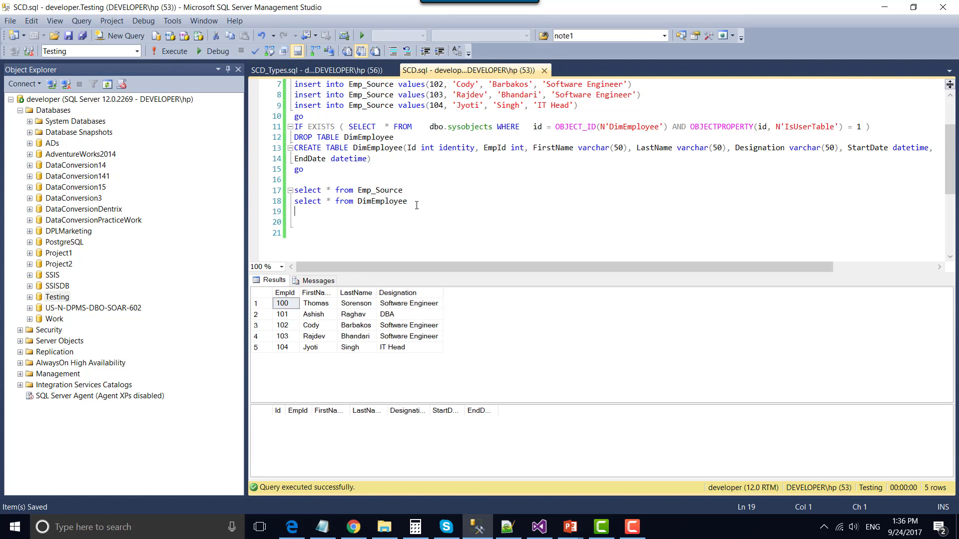
double_click(373, 204)
drag(428, 205, 293, 192)
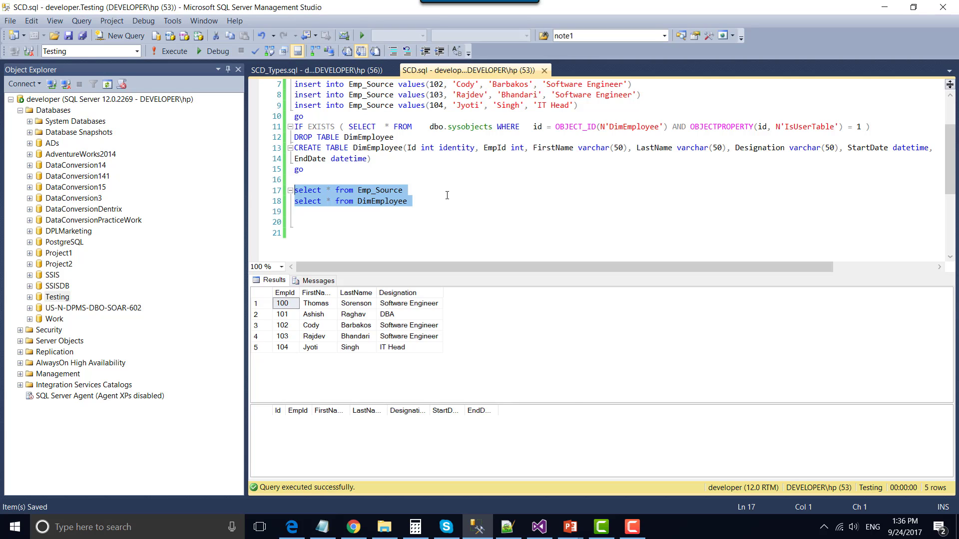
Step: Switch to Visual Studio, run the SSIS package, and check the execution of its data flow components
click(539, 527)
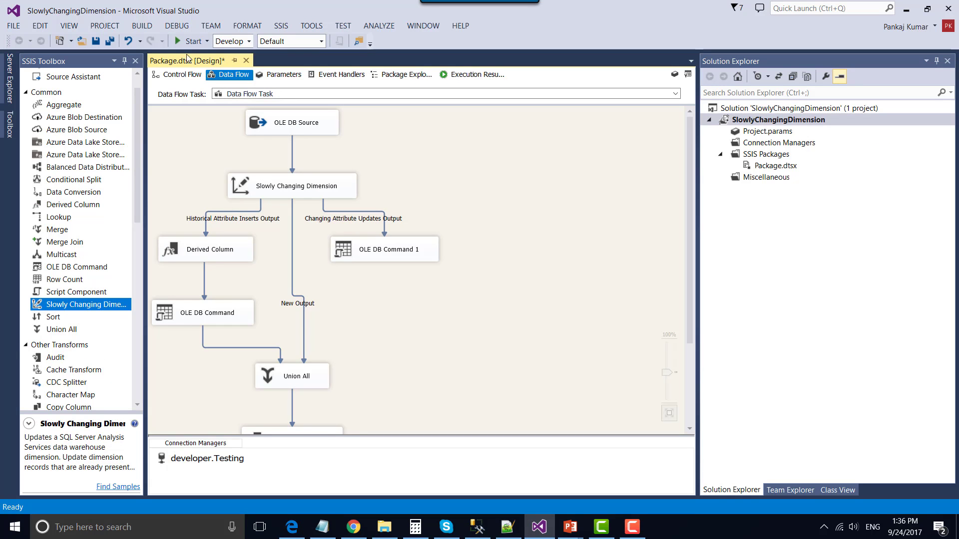
click(190, 41)
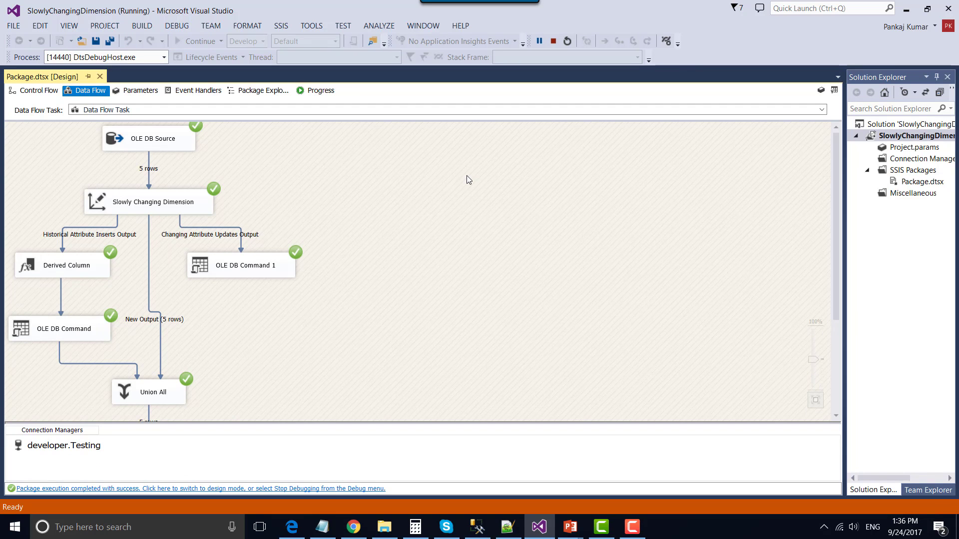
scroll(466, 177, down, 3)
Step: Switch to SQL Server Management Studio and rerun the select queries on Emp_Source and DimEmployee
click(477, 527)
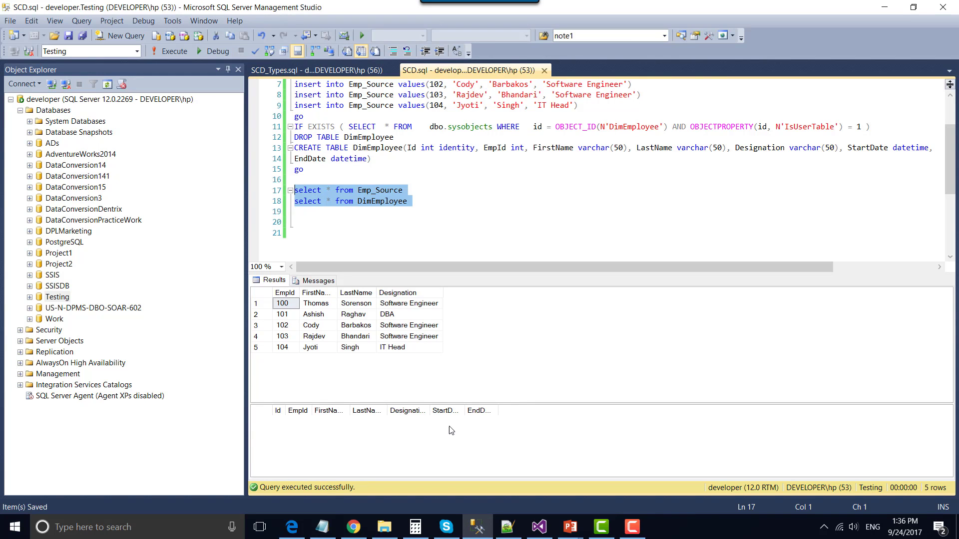
click(311, 325)
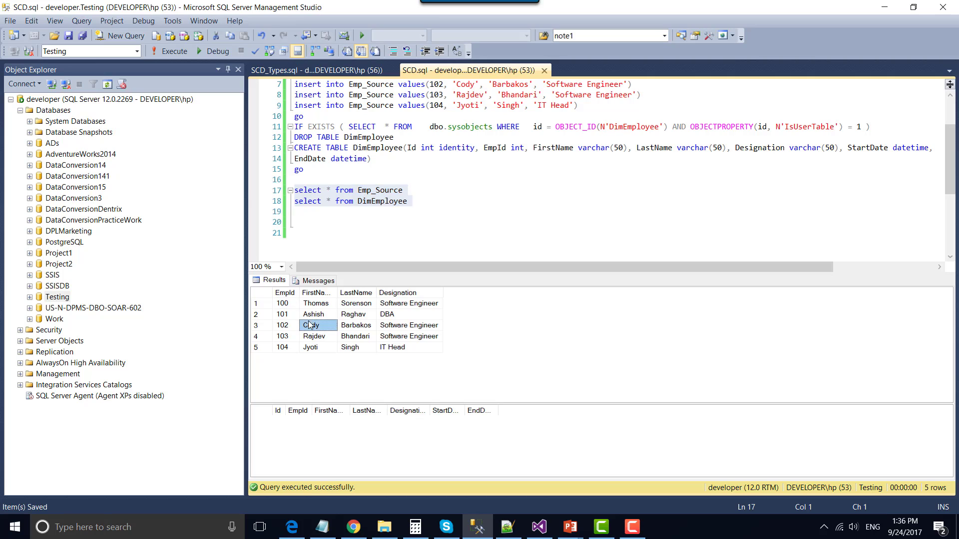
drag(288, 307, 413, 356)
drag(413, 201, 294, 179)
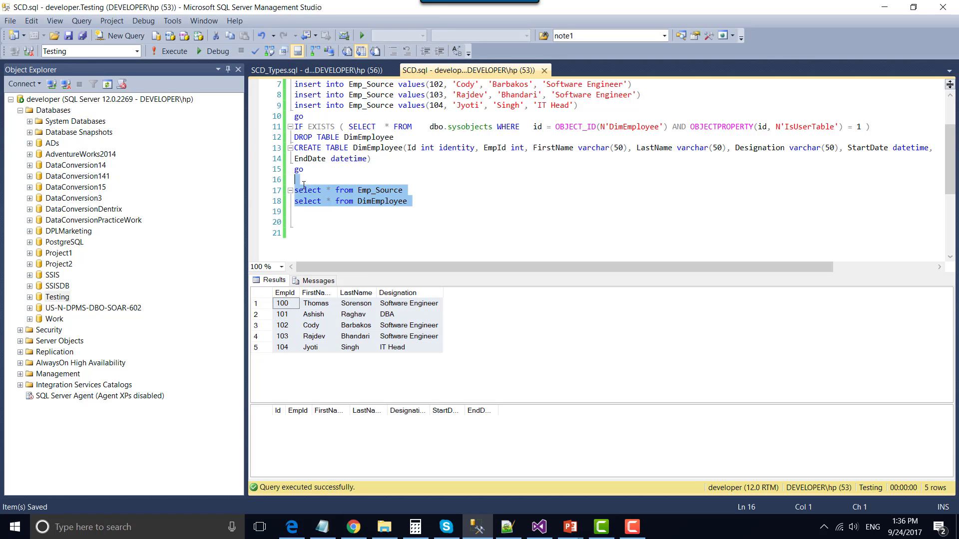
click(172, 52)
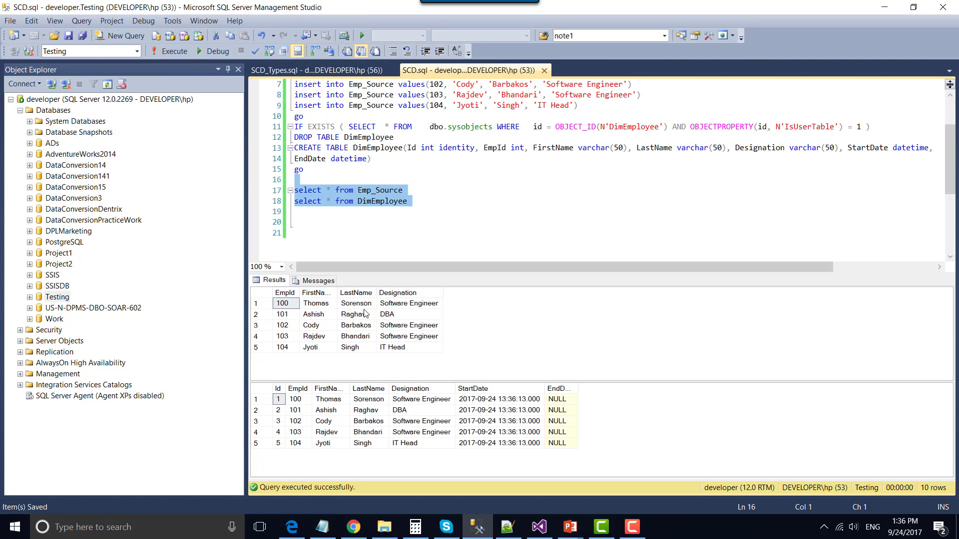
Step: Compare the Emp_Source rows with the loaded DimEmployee rows, including the StartDate and EndDate columns
drag(283, 303, 415, 352)
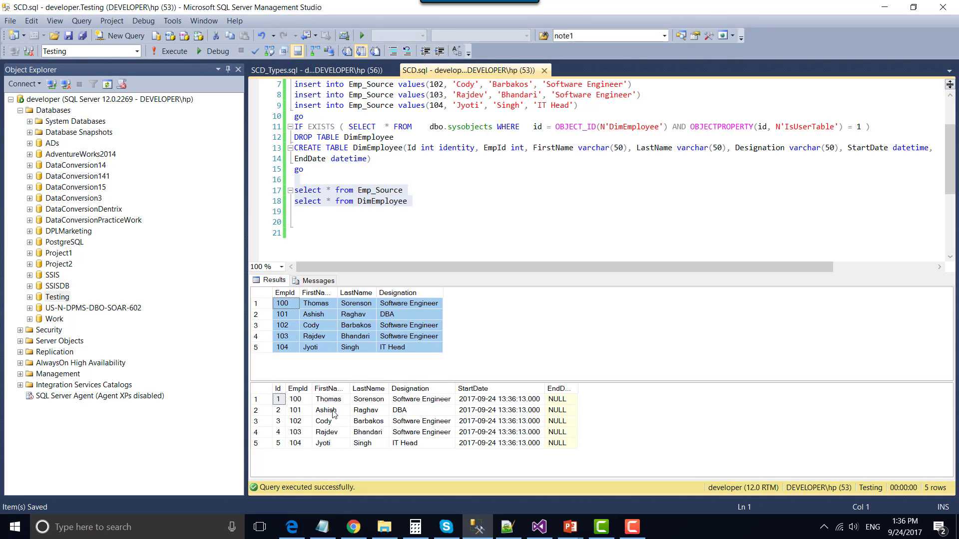
drag(297, 400, 420, 444)
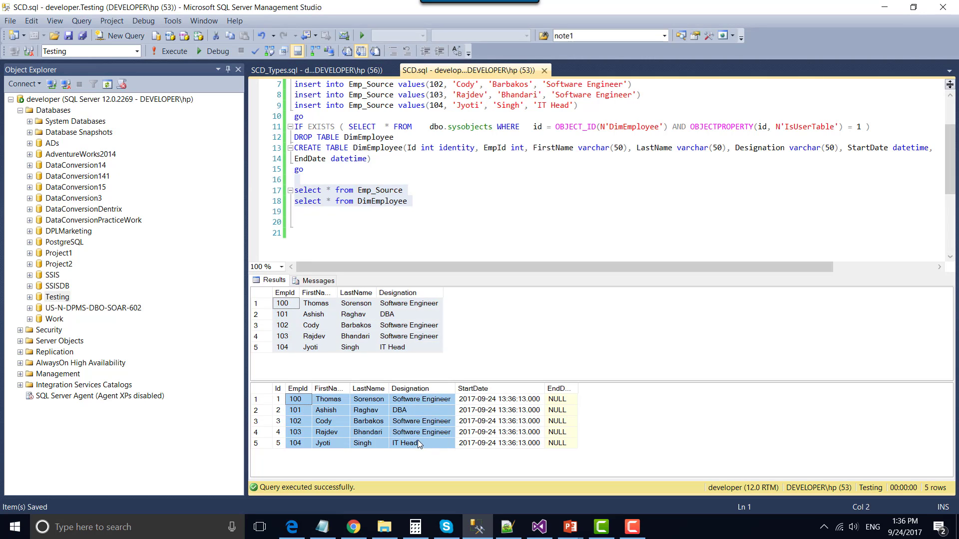
drag(497, 404, 495, 440)
click(506, 408)
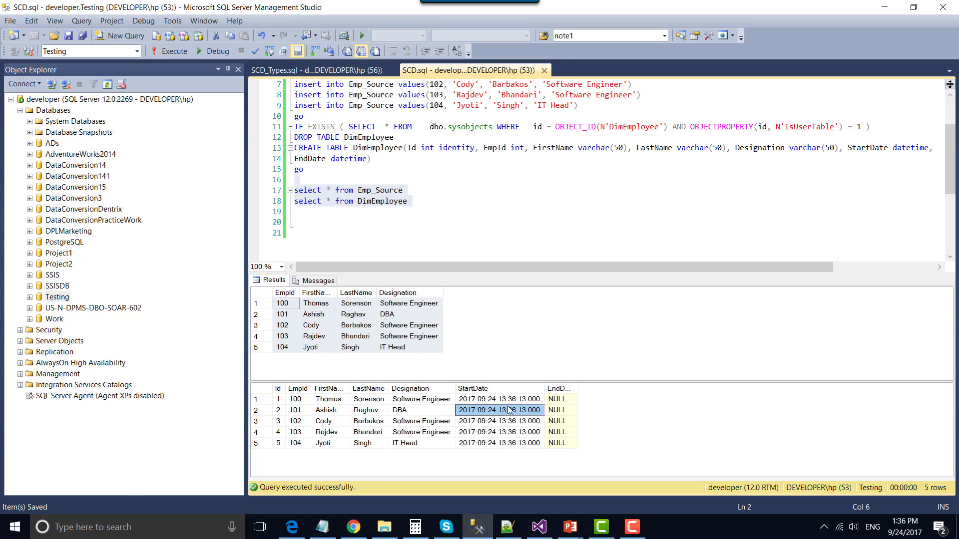
drag(507, 400, 500, 443)
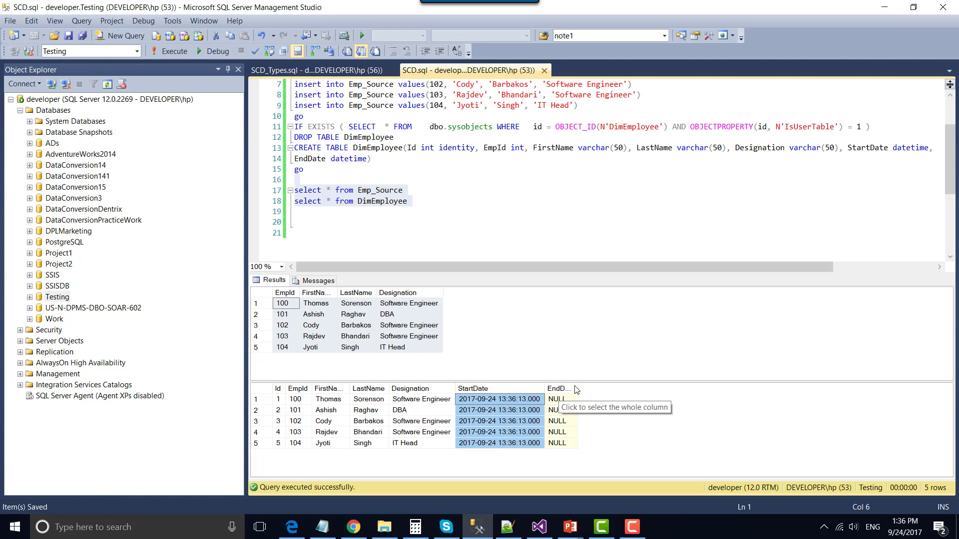
drag(578, 388, 561, 440)
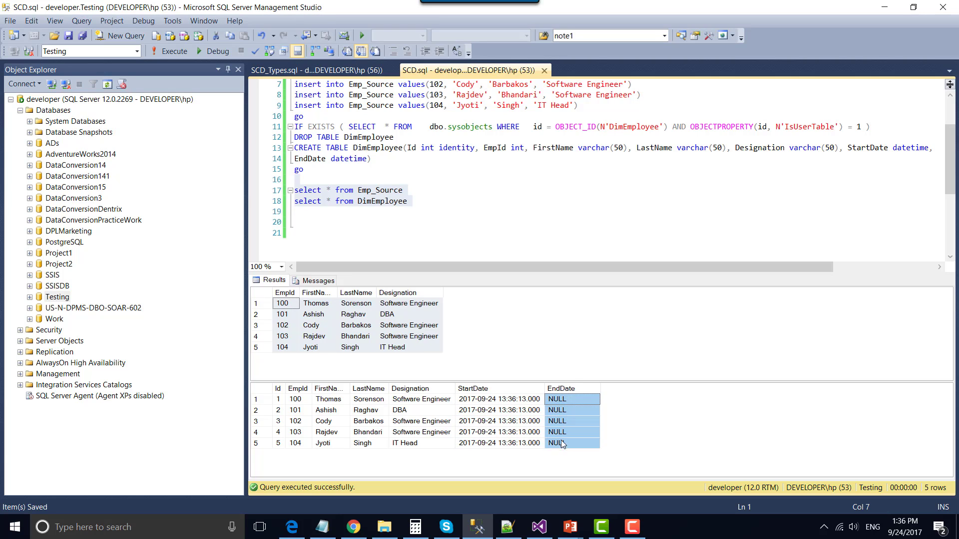
click(409, 432)
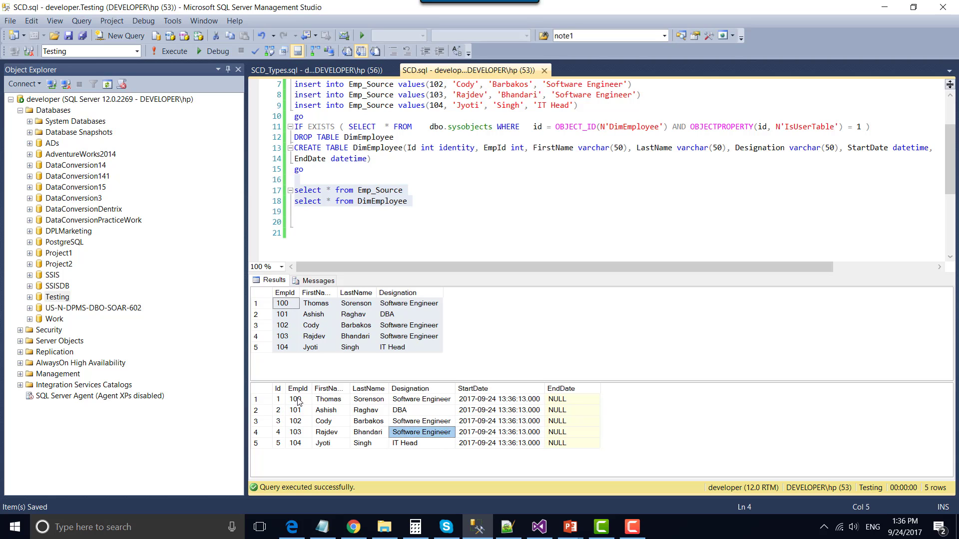
drag(296, 400, 547, 442)
click(553, 442)
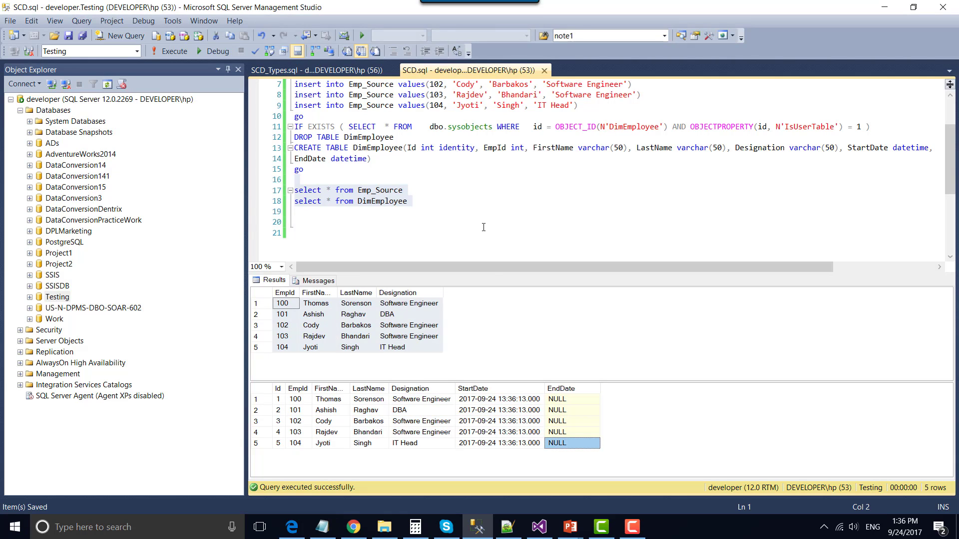
click(449, 190)
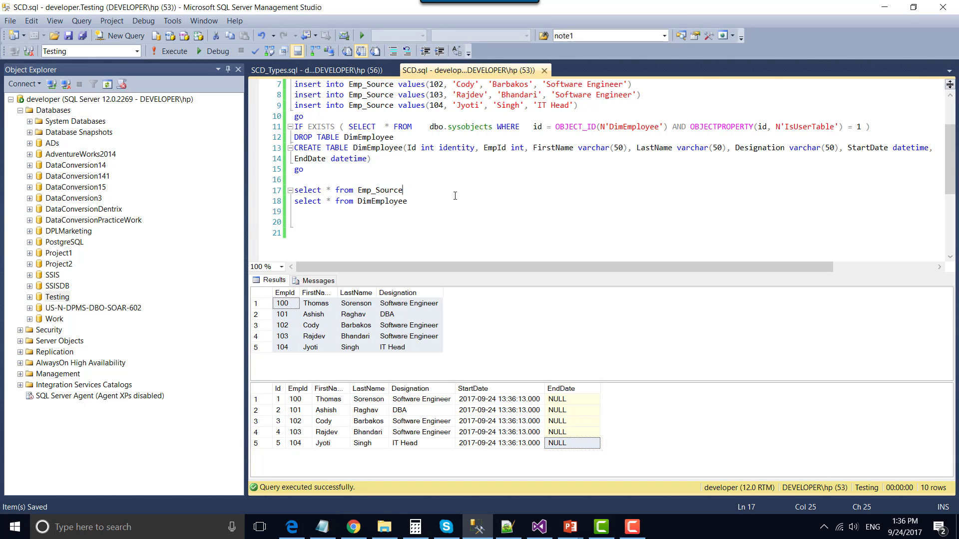
Step: Review the SCD Type 1 section in SCD_Types.sql and examine the names of employees 103 and 104 in the Emp_Source results
click(310, 70)
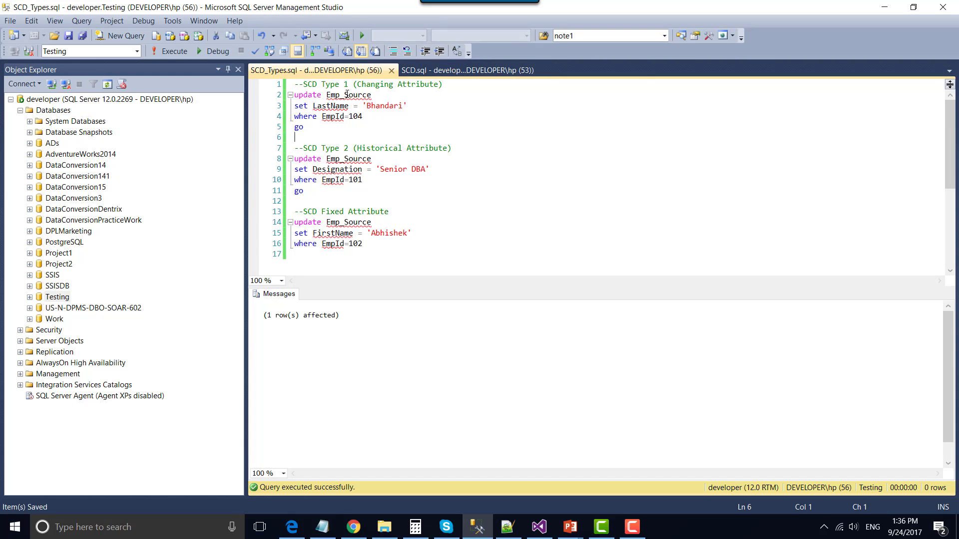
drag(362, 86, 431, 85)
click(429, 69)
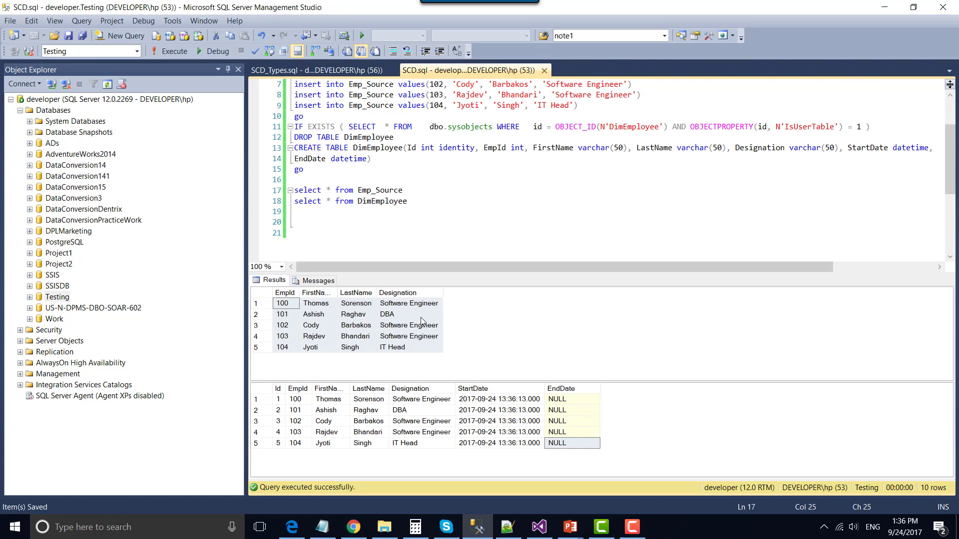
click(382, 337)
click(315, 338)
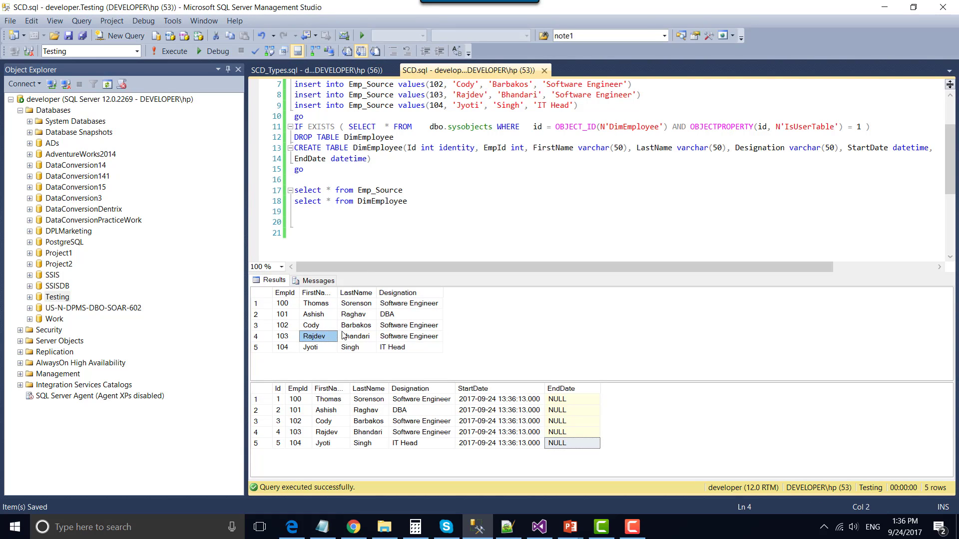
drag(319, 348, 343, 349)
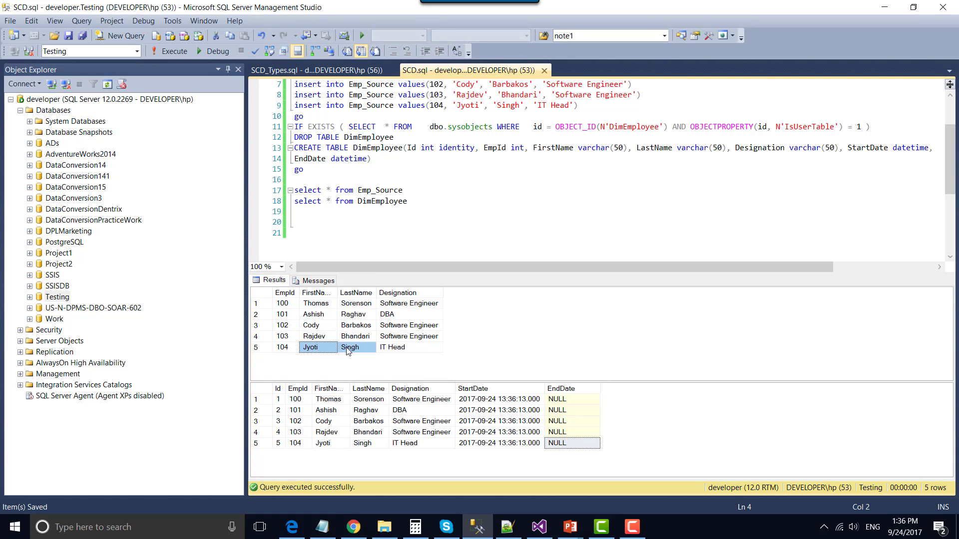
click(308, 348)
click(315, 338)
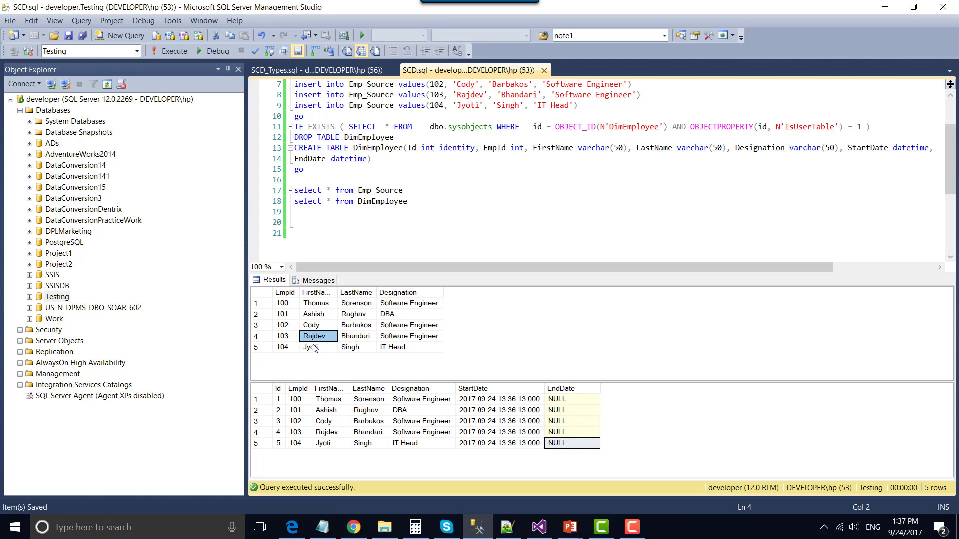
click(360, 350)
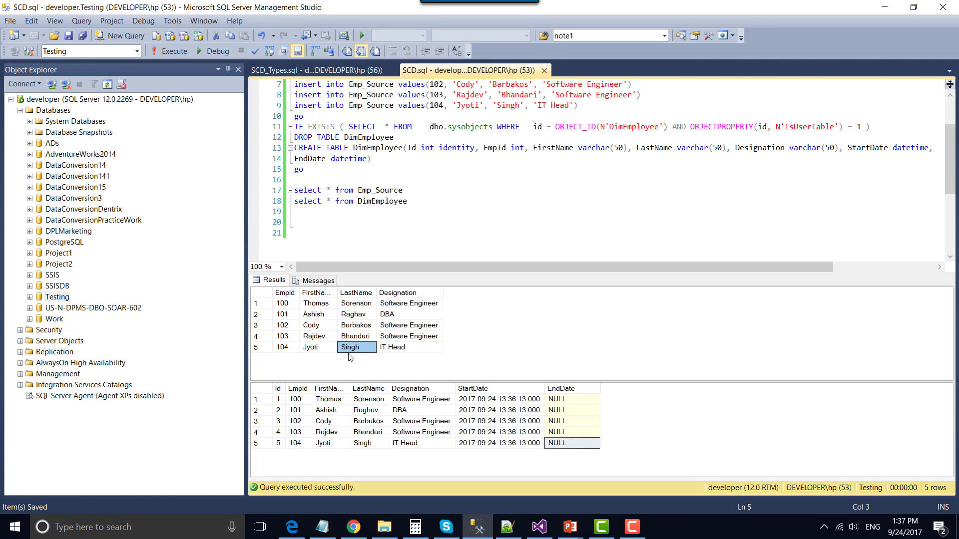
click(360, 341)
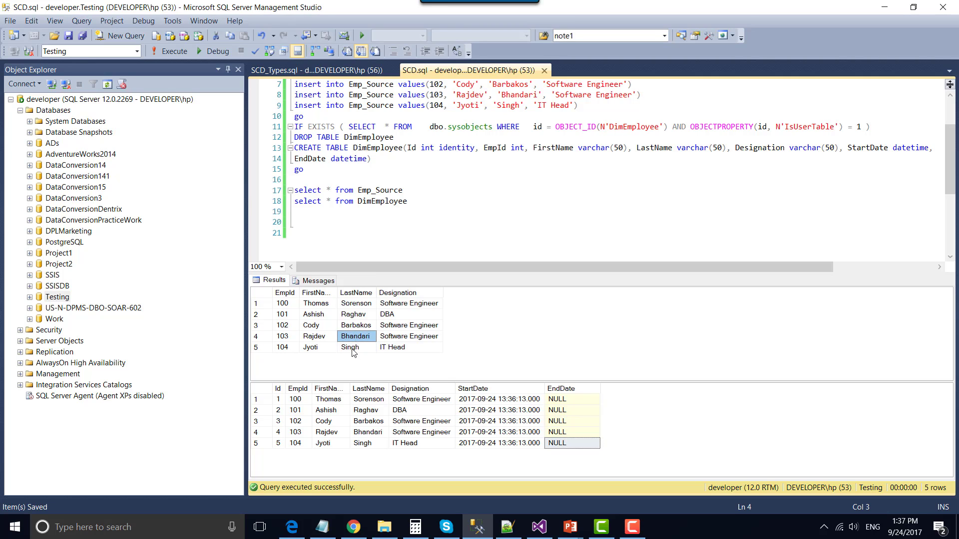
click(355, 352)
drag(322, 352, 360, 352)
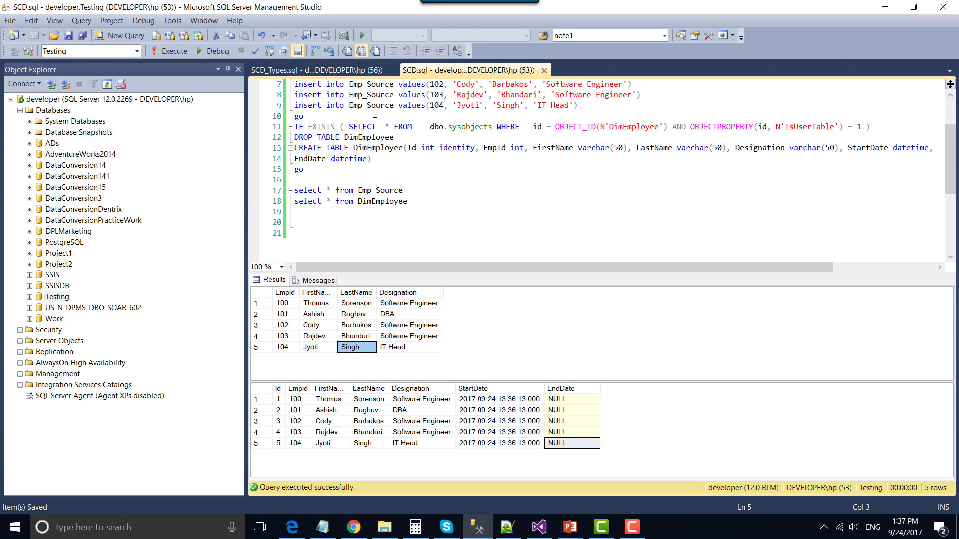
Step: Run only the SCD Type 1 (Changing Attribute) update in SCD_Types.sql to change the LastName of EmpId 104 in Emp_Source
click(340, 75)
drag(303, 127, 295, 84)
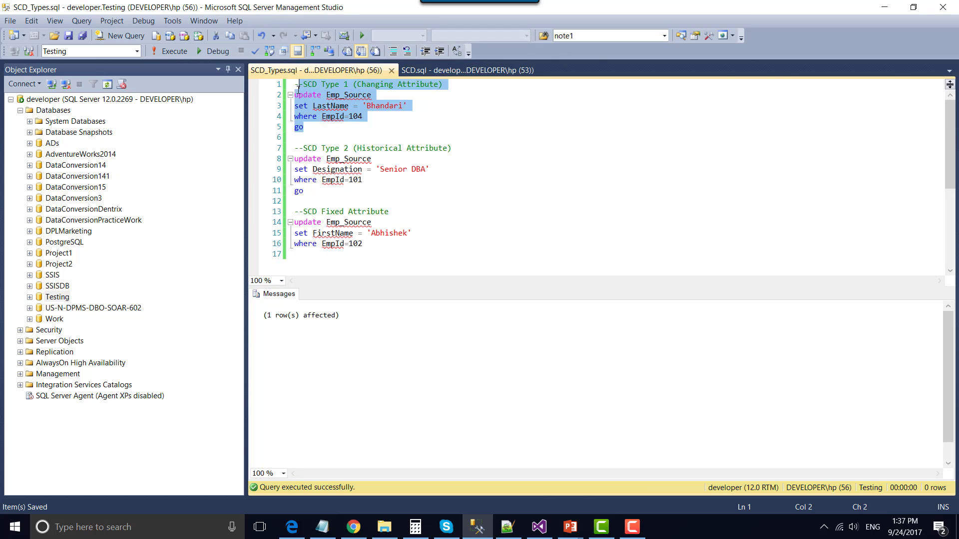
click(173, 52)
Step: Rerun both select queries in SCD.sql and compare the LastName of EmpId 104 in Emp_Source and DimEmployee
click(429, 69)
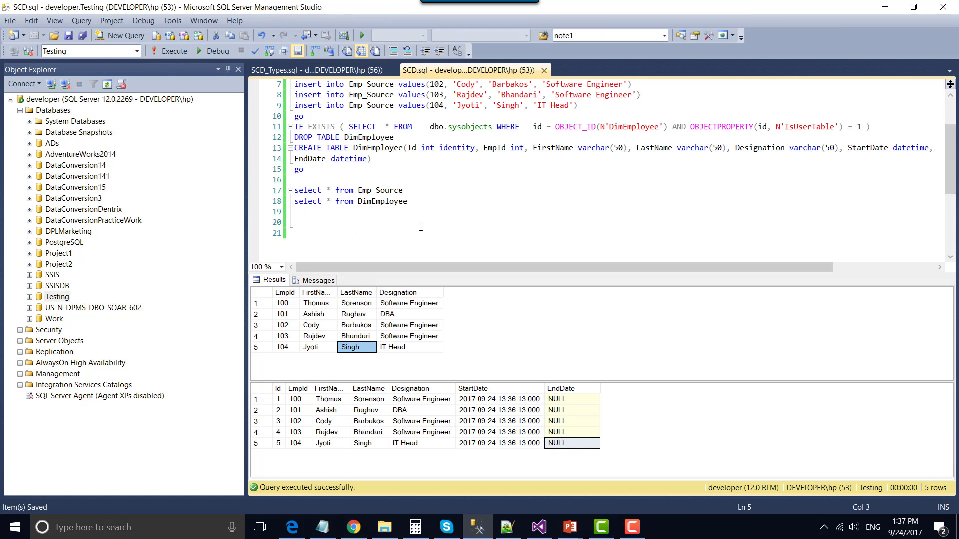
drag(412, 201, 294, 190)
click(175, 50)
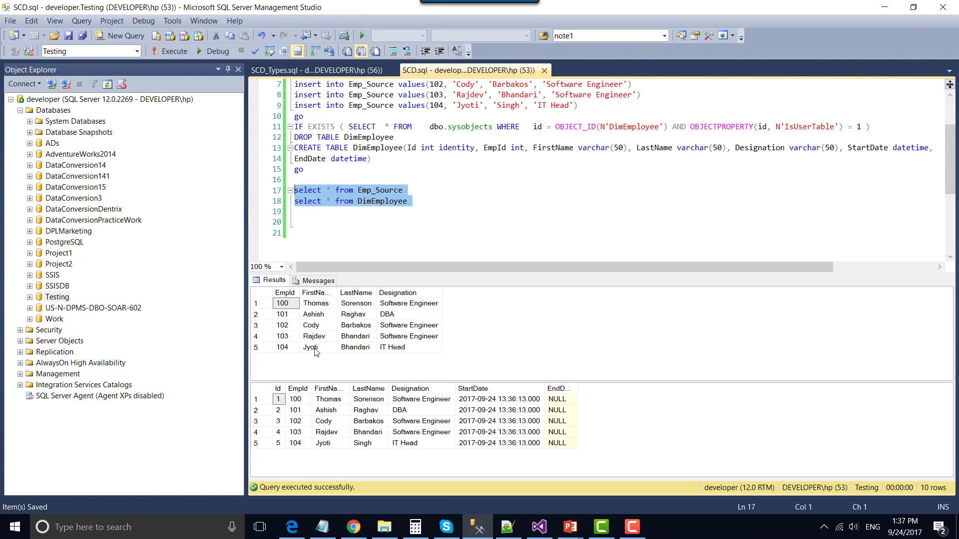
click(362, 350)
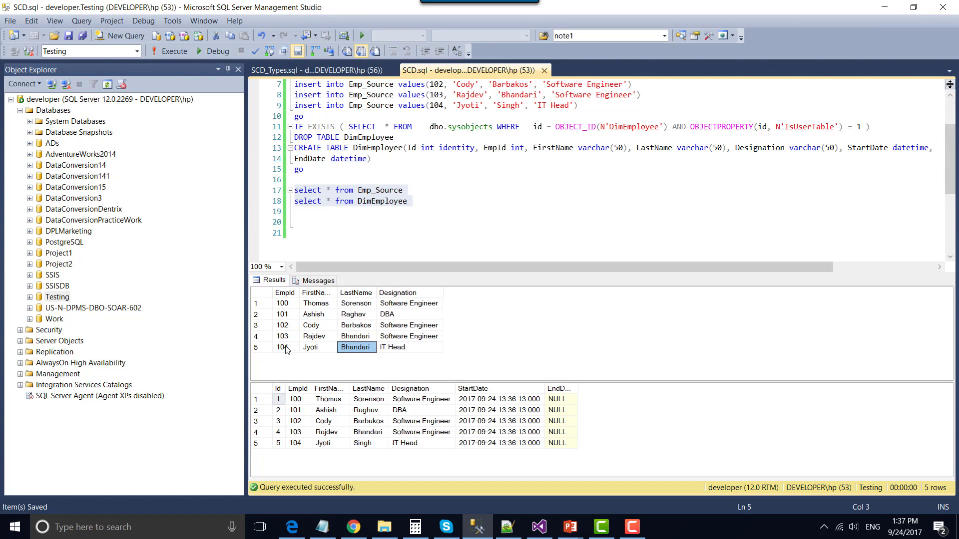
drag(287, 350, 357, 351)
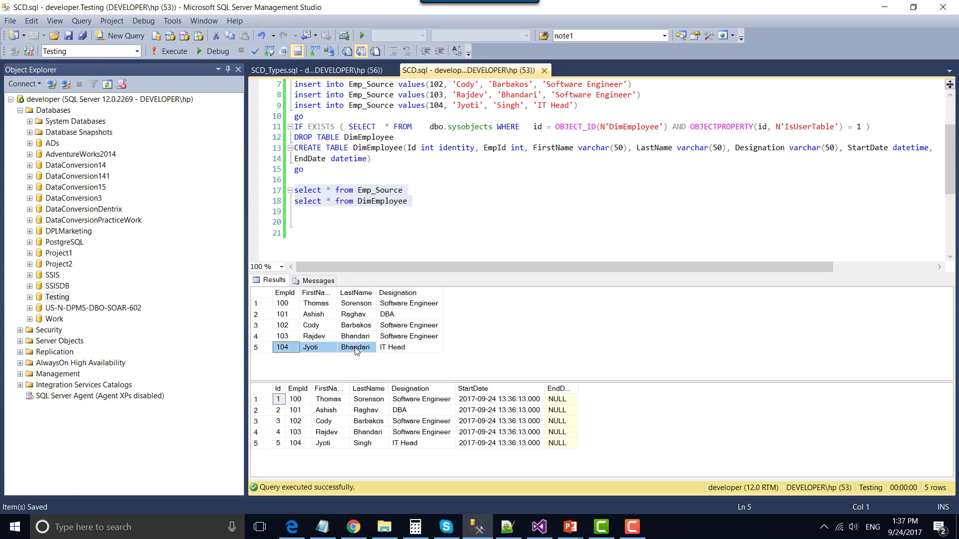
click(371, 449)
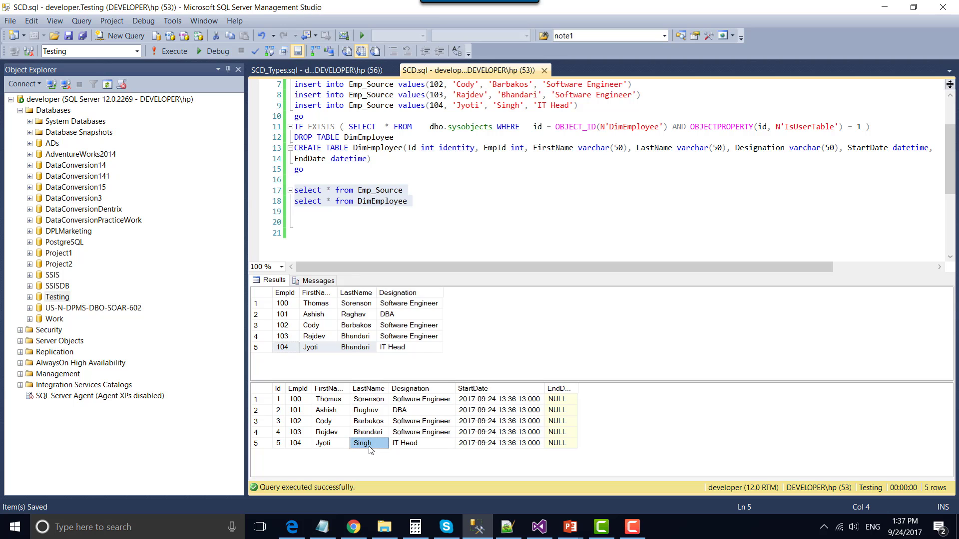
Step: Switch to Visual Studio, stop the current debugging session, and run the SSIS package again
click(539, 527)
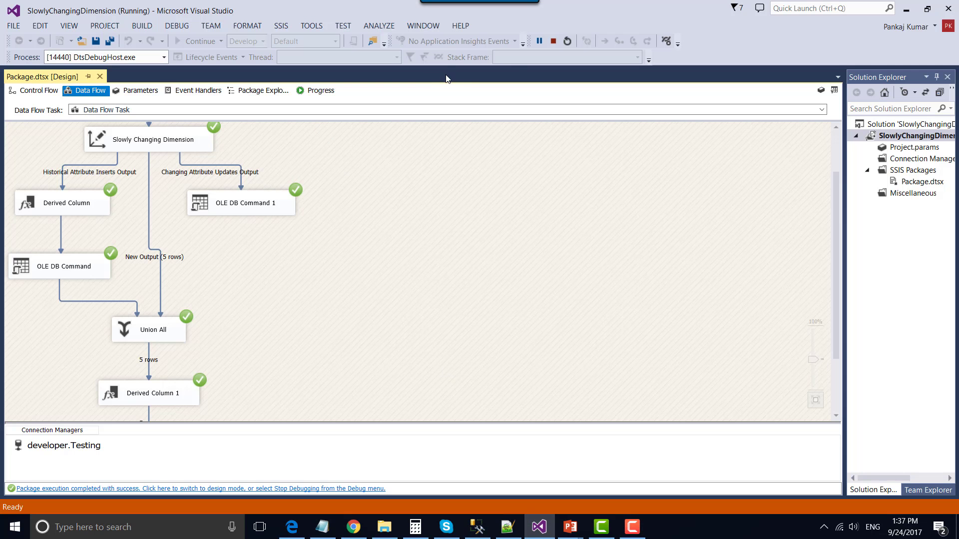
click(553, 41)
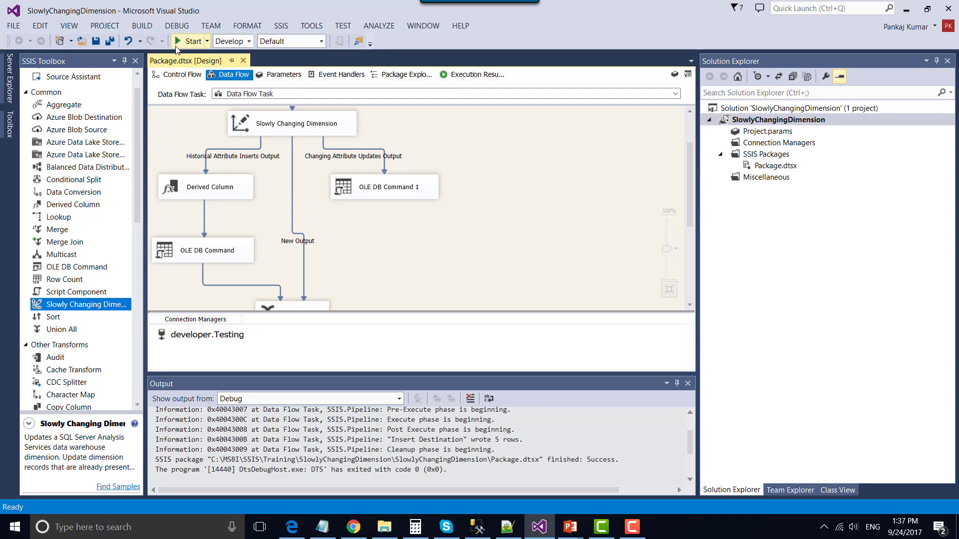
click(178, 41)
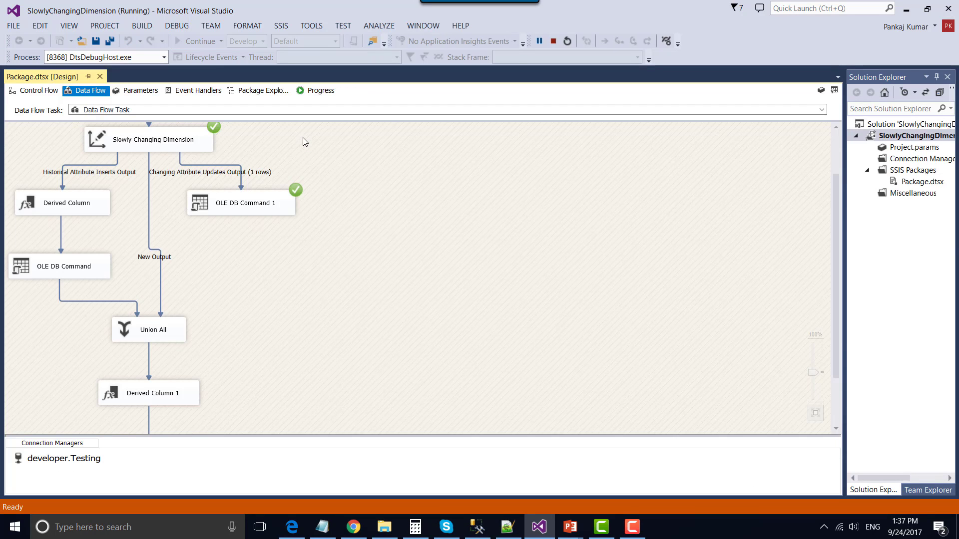
Step: Switch to SQL Server Management Studio, rerun both select queries, and check the LastName of EmpId 104 in Emp_Source and DimEmployee
click(482, 528)
drag(412, 202, 295, 190)
click(166, 52)
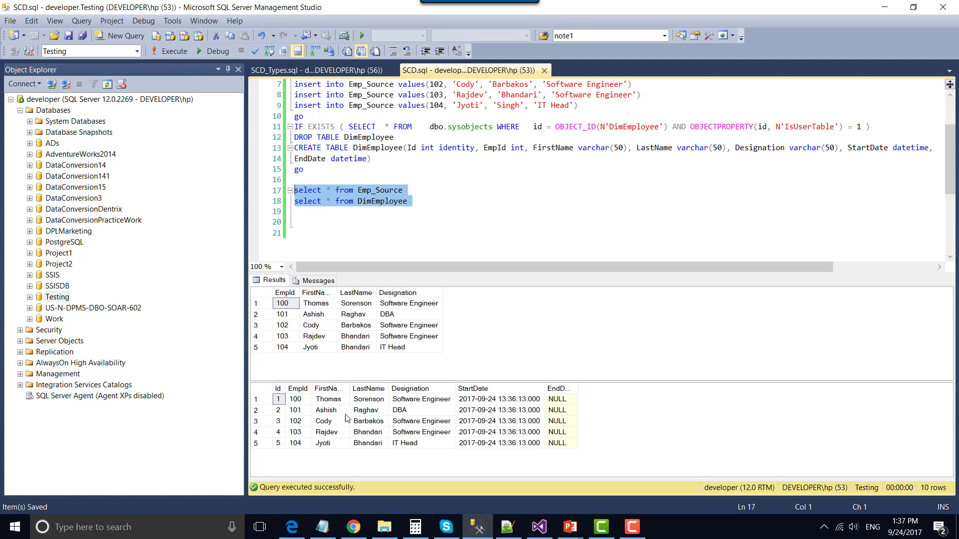
click(363, 446)
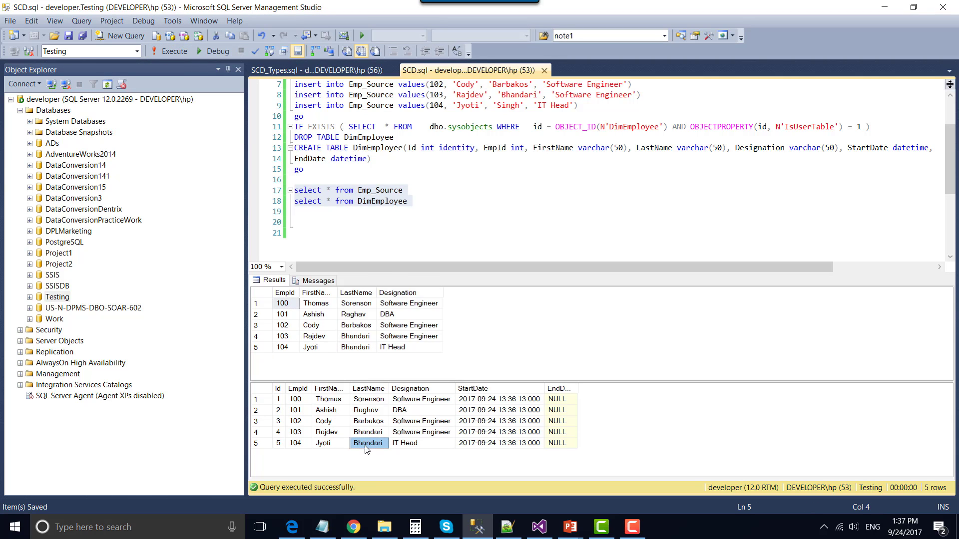
click(301, 444)
drag(301, 444, 376, 446)
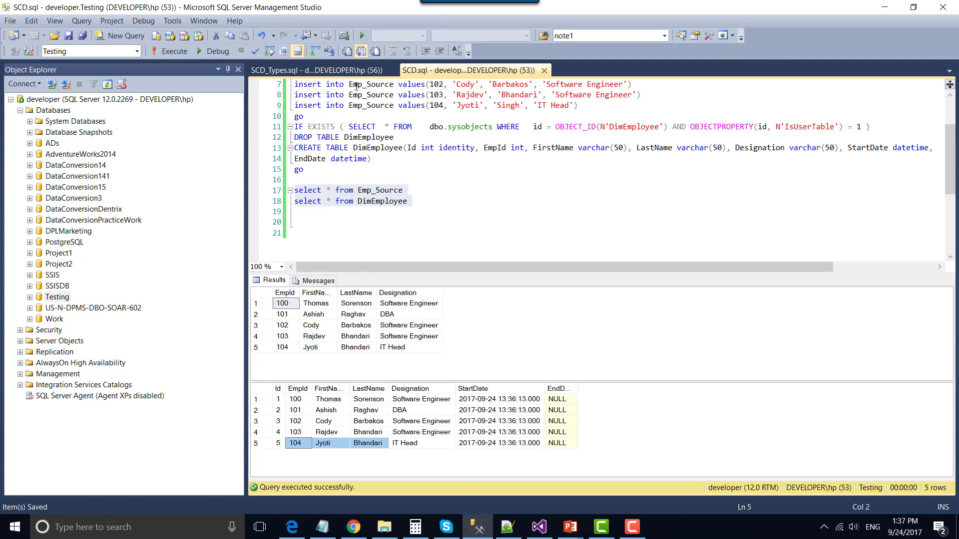
click(352, 349)
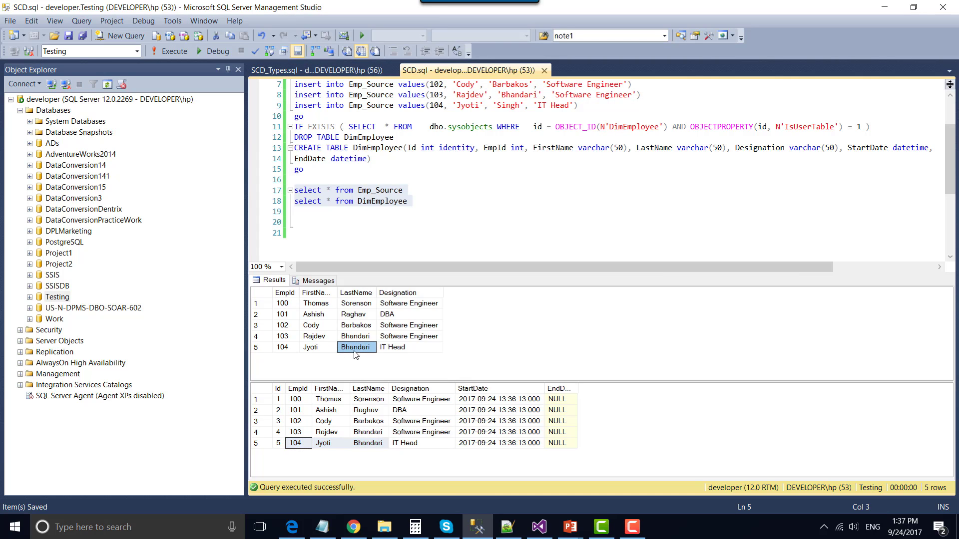
click(369, 443)
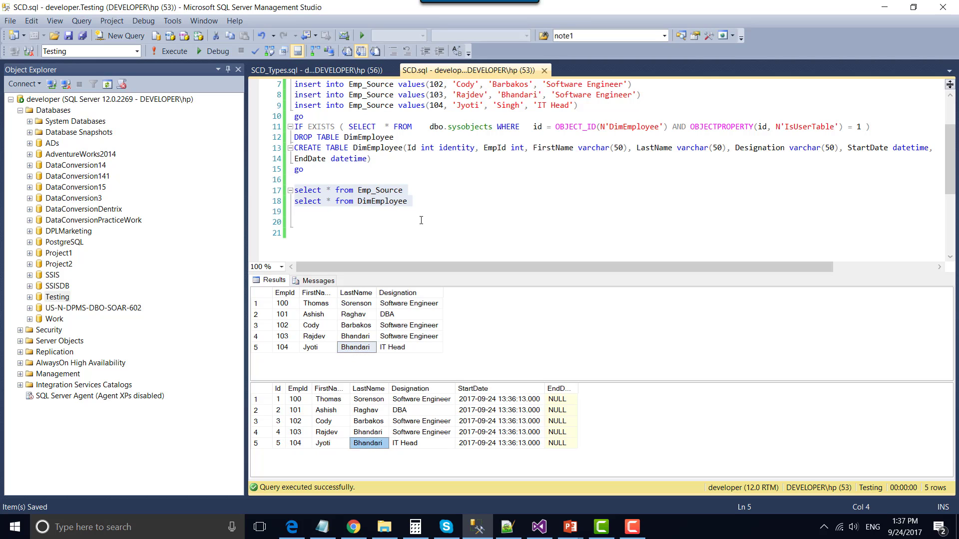
Step: Review the SCD Type 2 (Historical Attribute) update for EmpId 101 in SCD_Types.sql
click(344, 71)
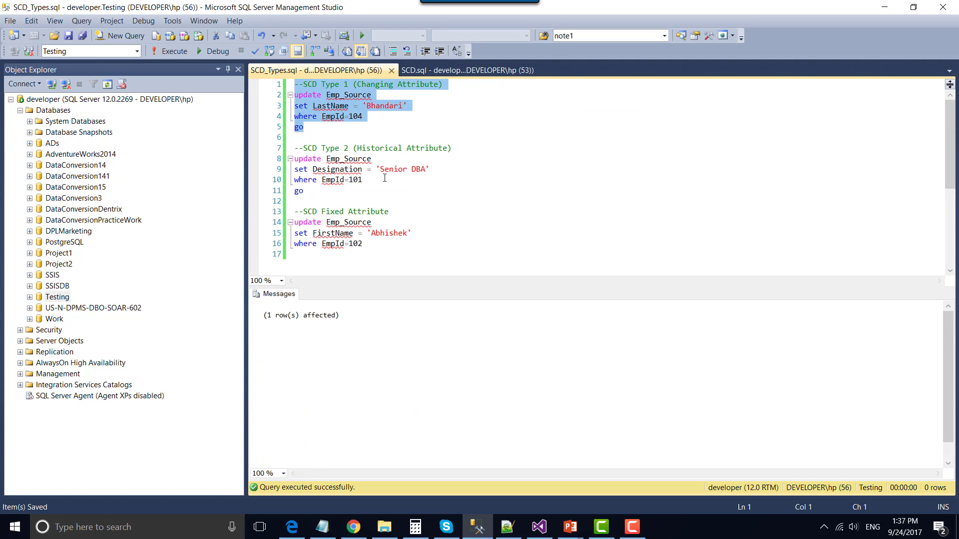
click(363, 179)
drag(317, 148, 439, 151)
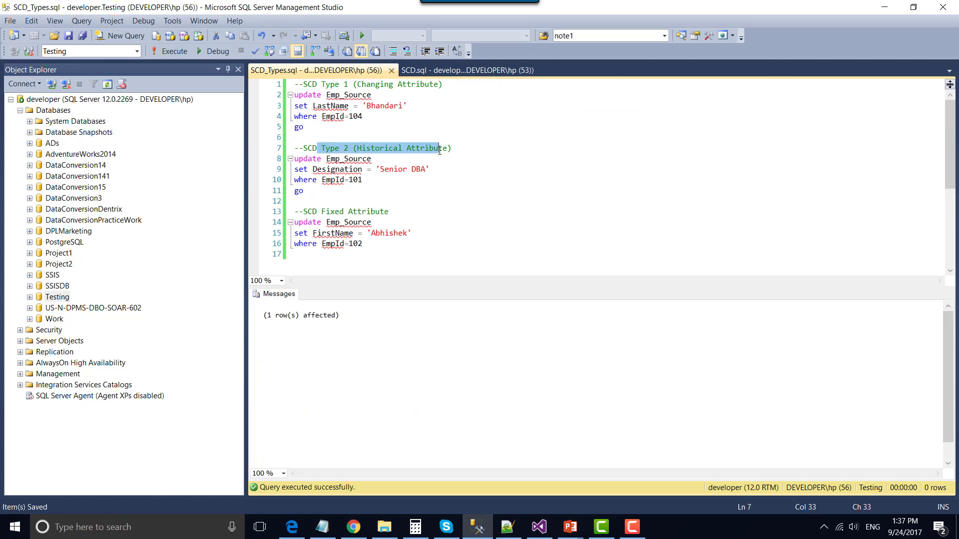
click(395, 182)
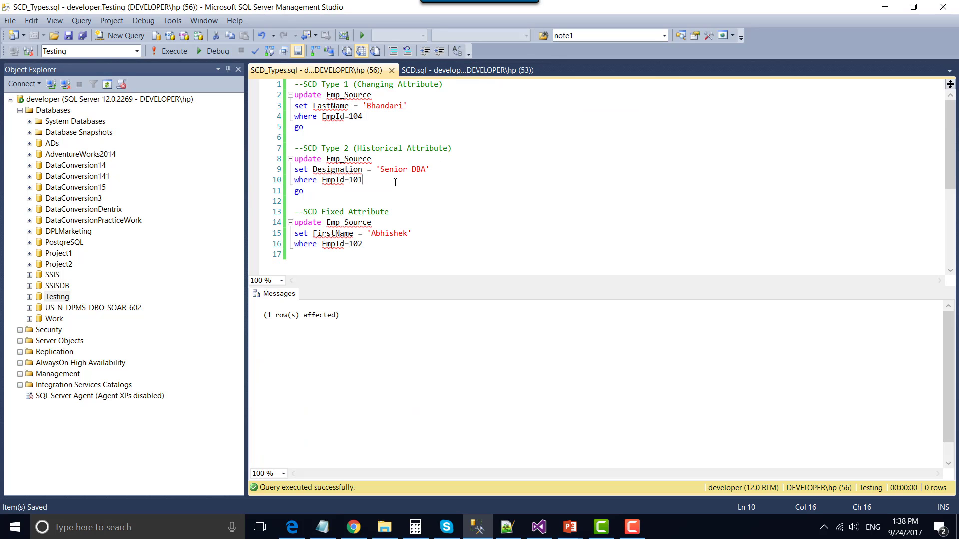
Step: In the SCD.sql results, examine the Designation of EmpId 101 in Emp_Source and its Designation, StartDate and EndDate in DimEmployee
click(423, 69)
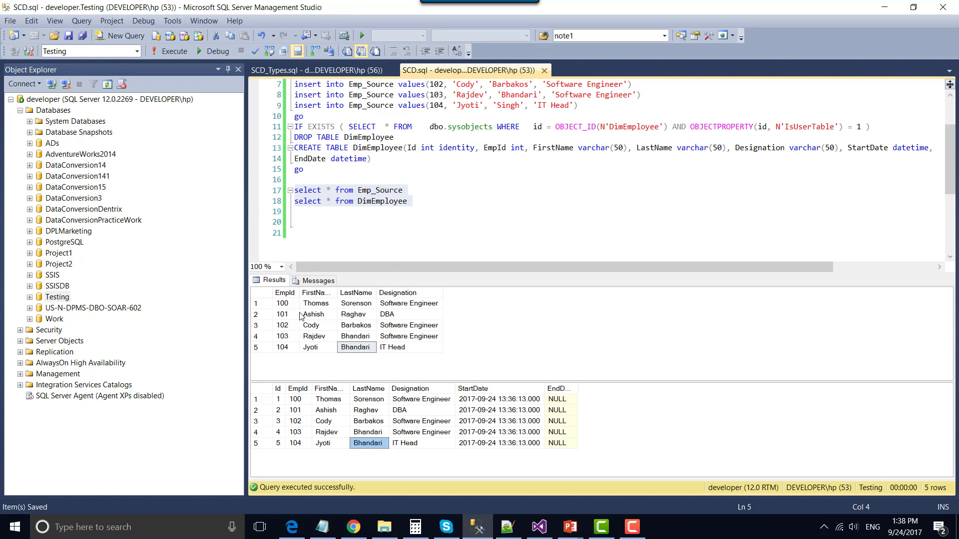
drag(289, 316, 346, 316)
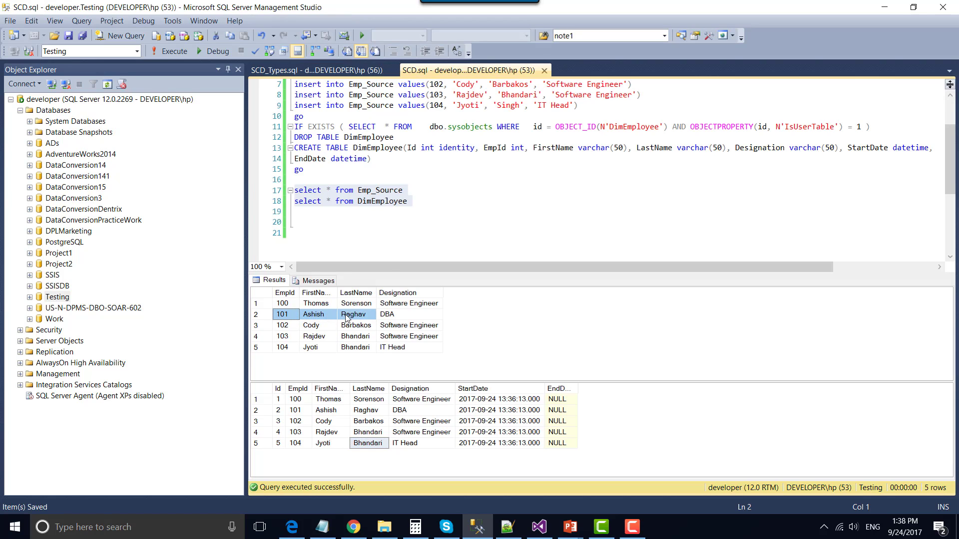
click(361, 316)
click(396, 316)
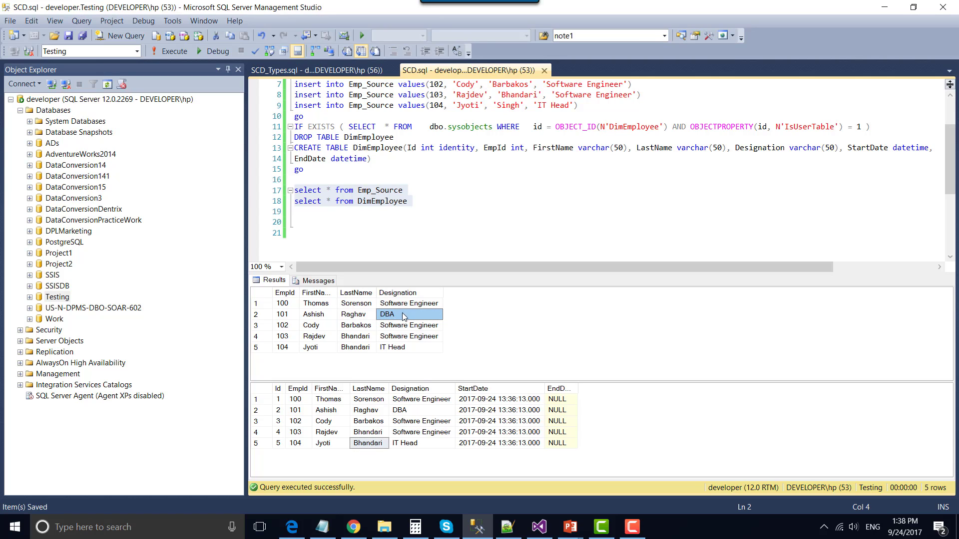
drag(288, 316, 401, 322)
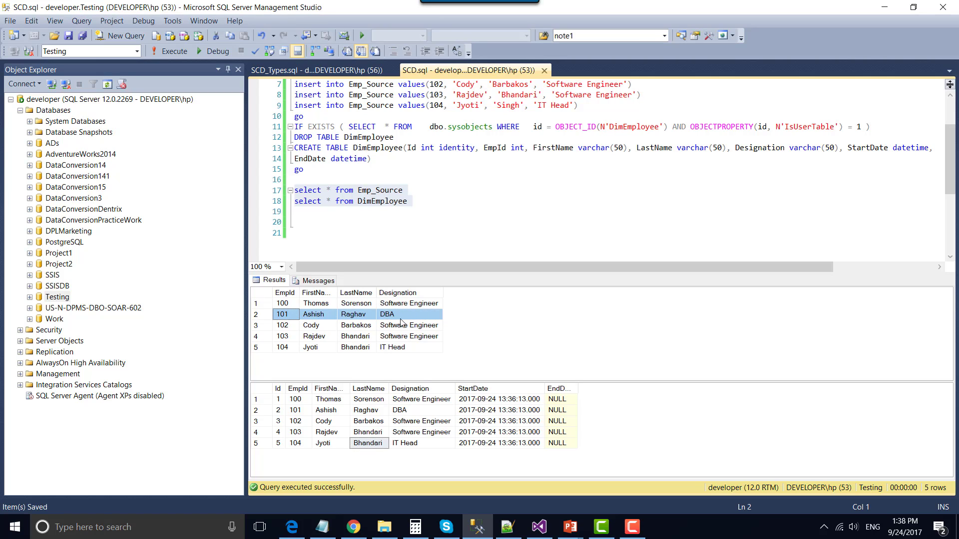
drag(312, 442, 473, 431)
click(503, 412)
click(559, 413)
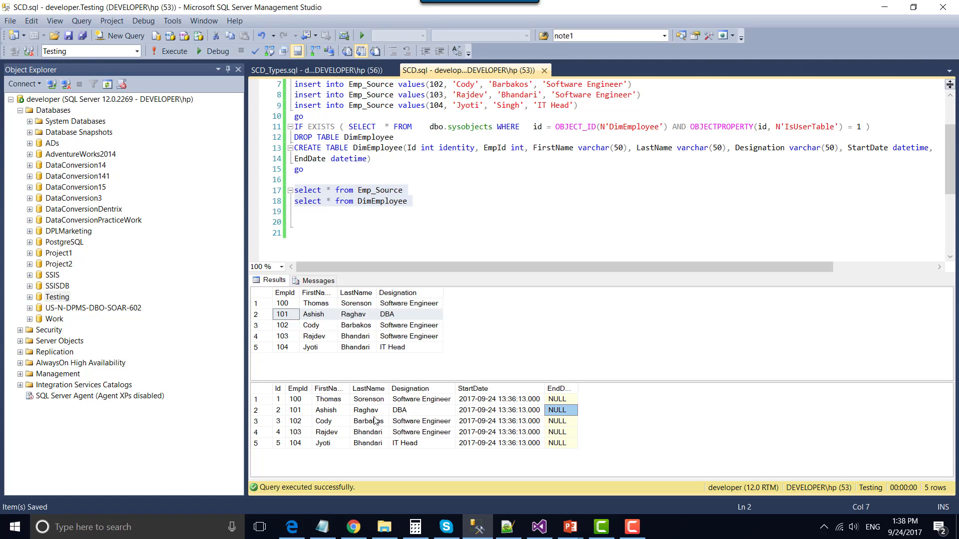
drag(305, 413, 410, 415)
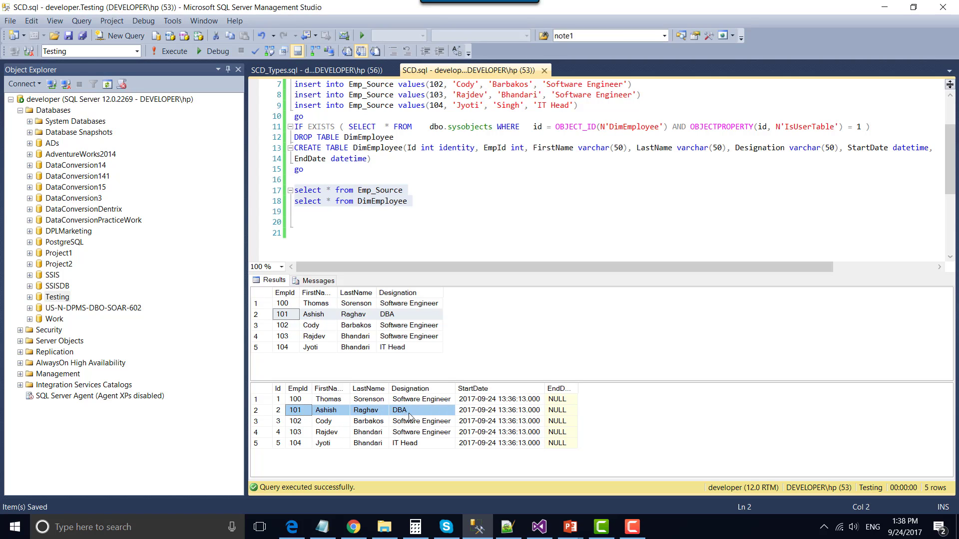
click(412, 411)
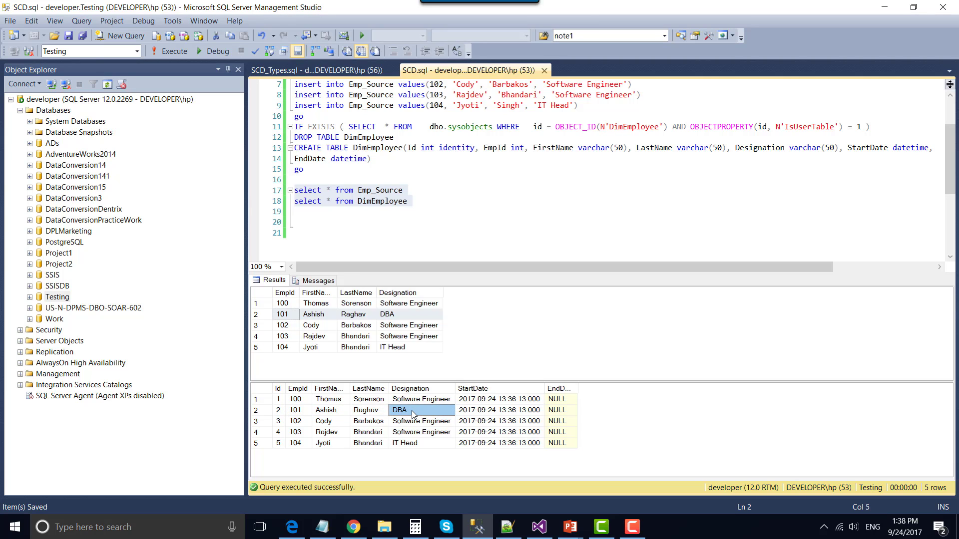
Step: Run only the SCD Type 2 (Historical Attribute) update in SCD_Types.sql to set the Designation of EmpId 101 to 'Senior DBA'
click(309, 70)
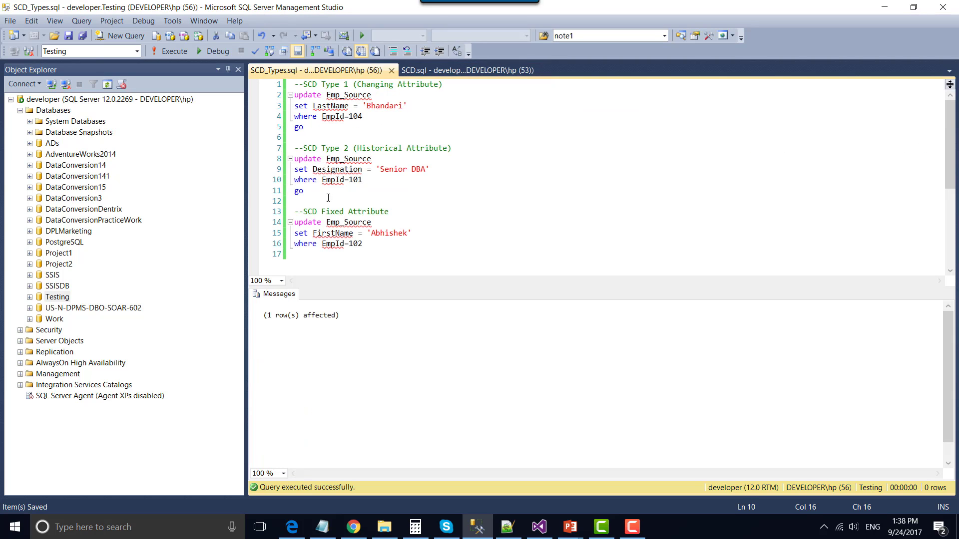
drag(328, 197, 290, 148)
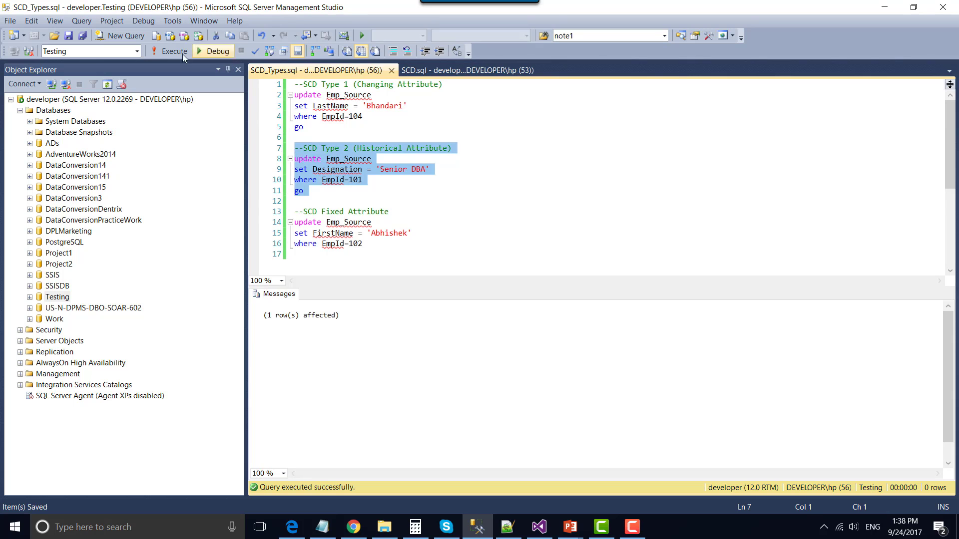
Step: Rerun both select queries in SCD.sql and compare the Designation of EmpId 101 in Emp_Source and DimEmployee
click(468, 70)
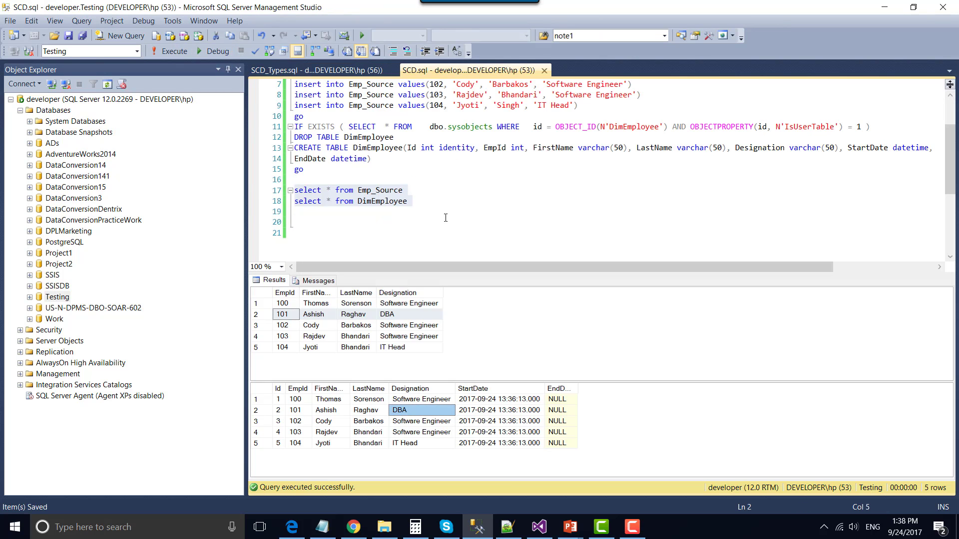
drag(446, 214, 296, 178)
click(173, 52)
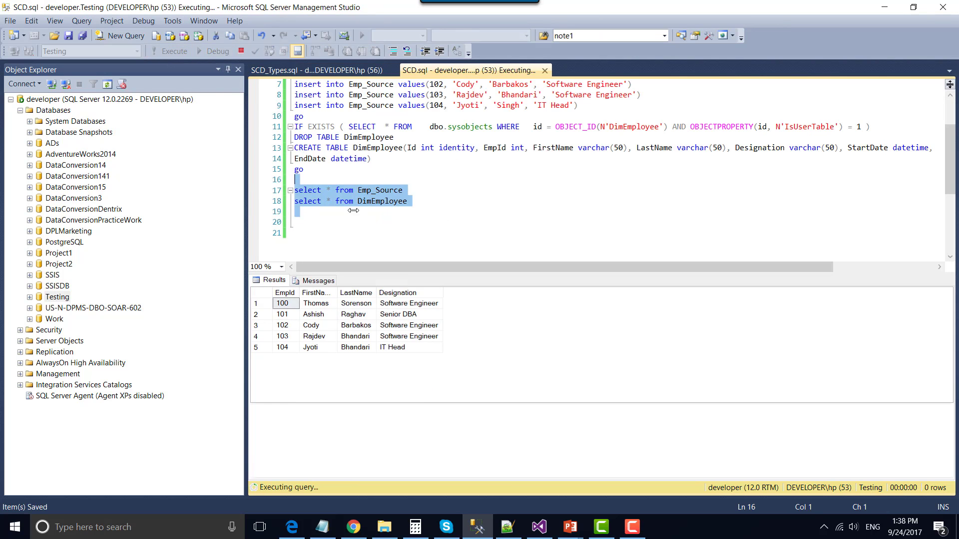
drag(294, 320, 412, 319)
click(412, 318)
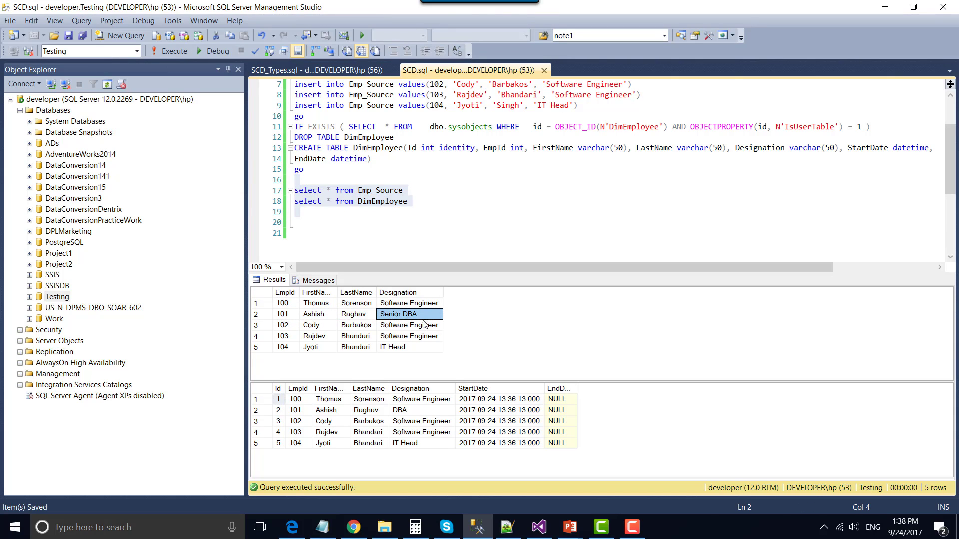
click(372, 315)
click(414, 317)
drag(292, 315, 405, 318)
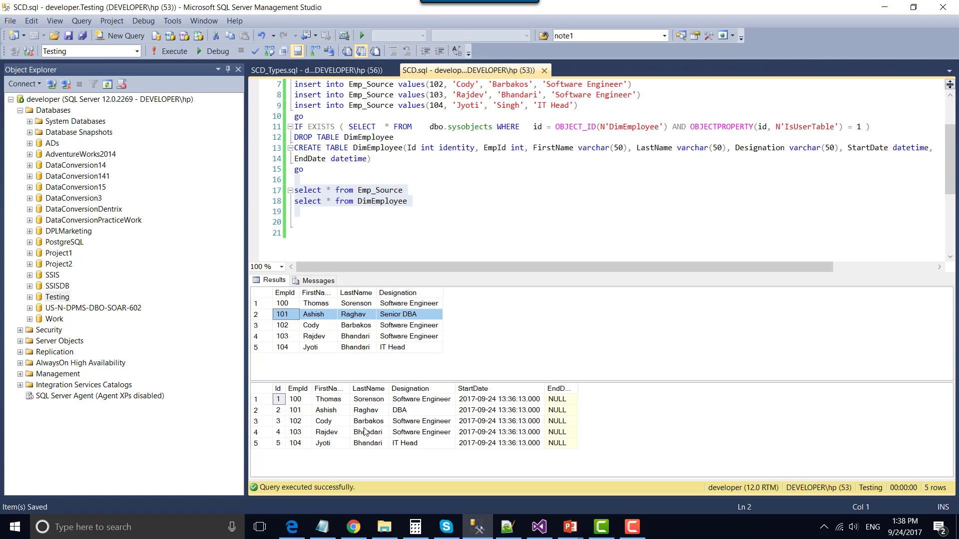
drag(318, 402, 557, 442)
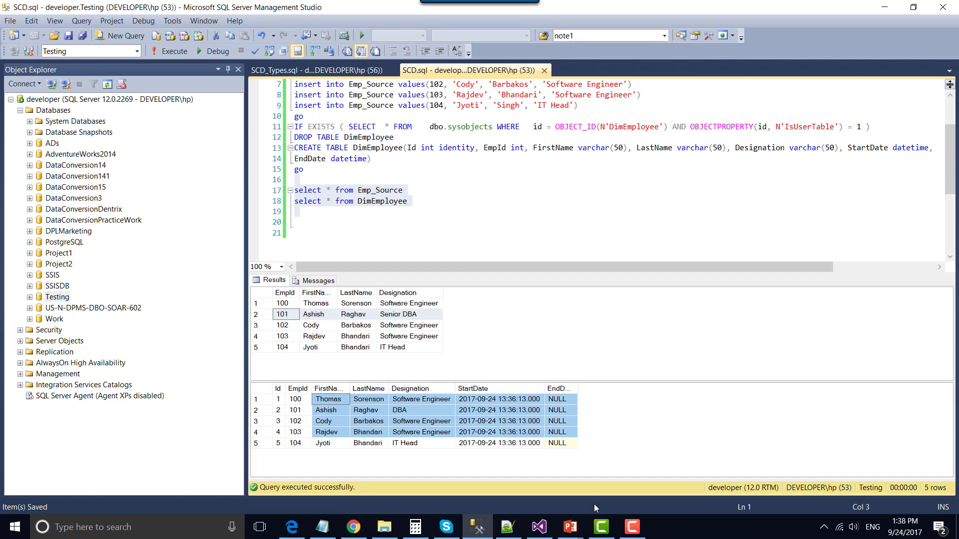
Step: Switch to Visual Studio, stop the running debugging session, and run the SSIS package again to load the Type 2 change
click(539, 527)
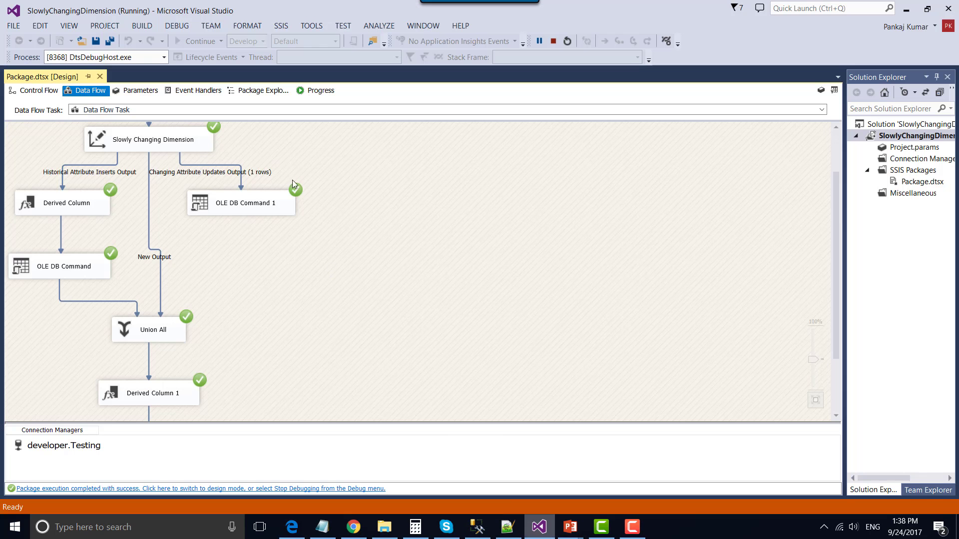
click(553, 41)
click(190, 41)
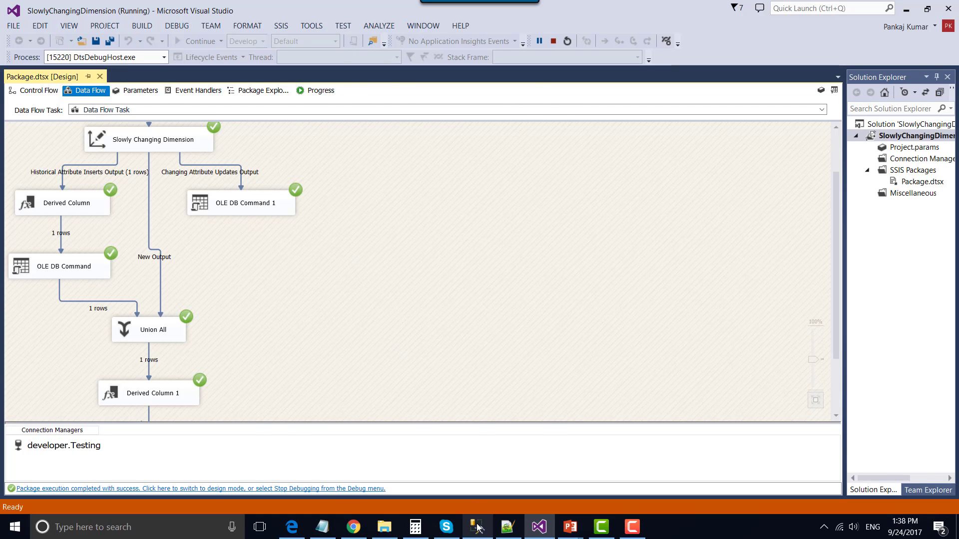
Step: Switch to SQL Server Management Studio, rerun both select queries, and check the EndDate of the original EmpId 101 row in DimEmployee
click(478, 527)
click(379, 220)
drag(380, 219, 295, 191)
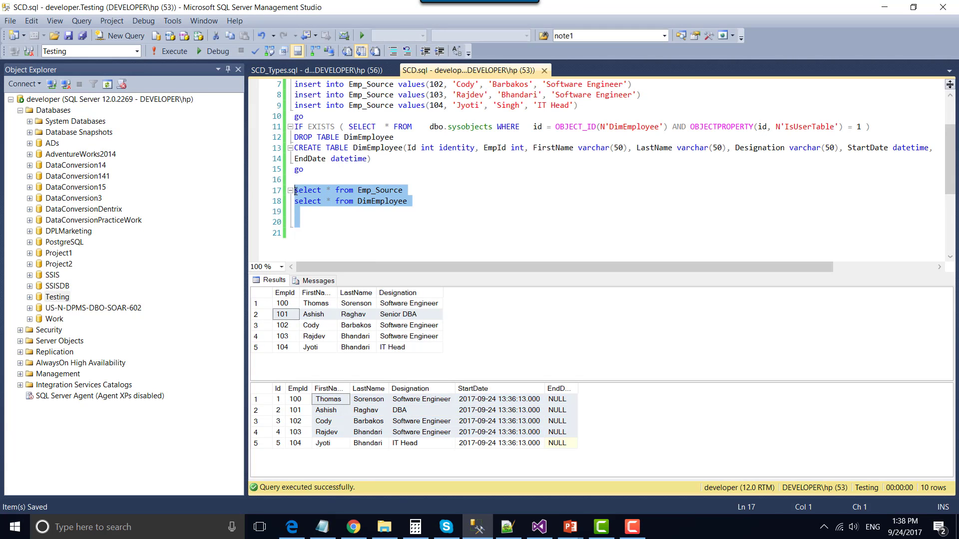
click(170, 52)
drag(324, 405, 574, 405)
click(576, 406)
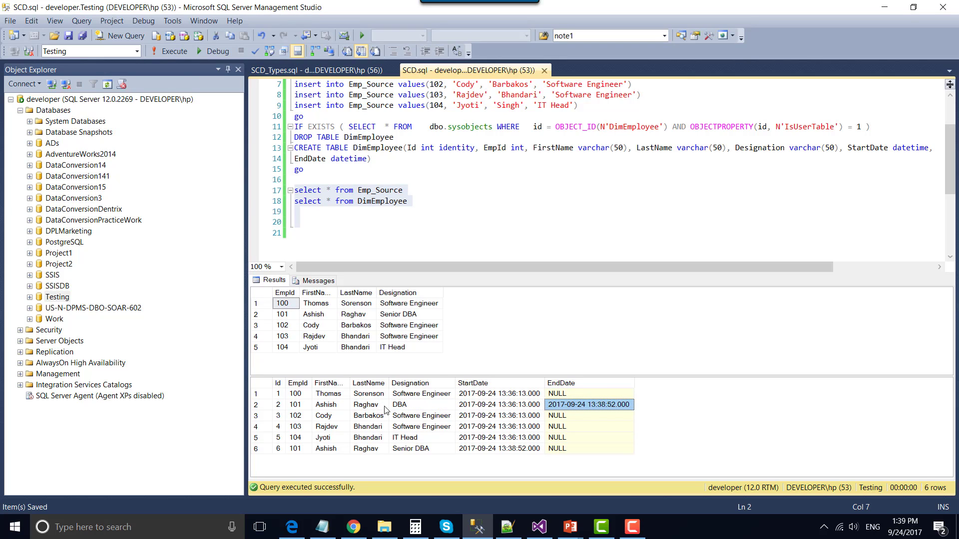
drag(313, 407, 588, 405)
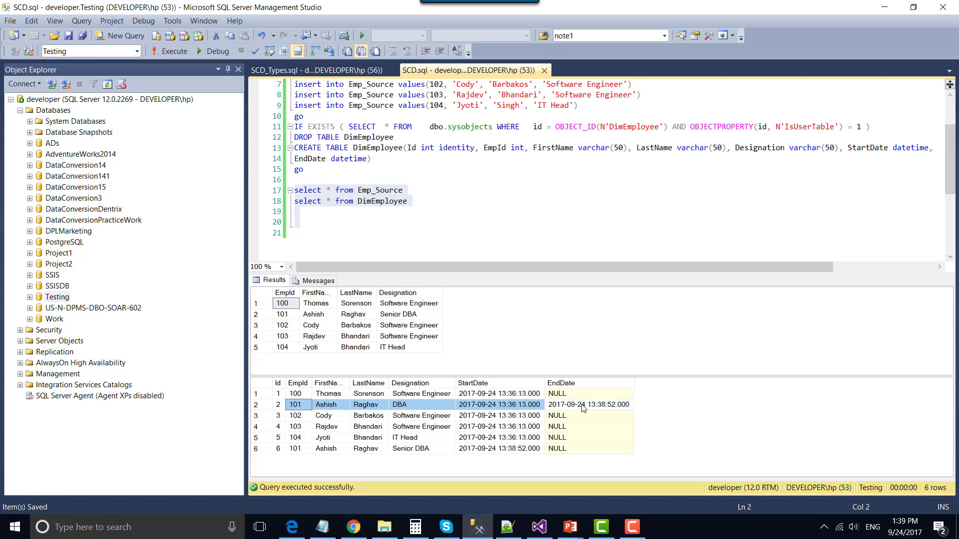
click(580, 409)
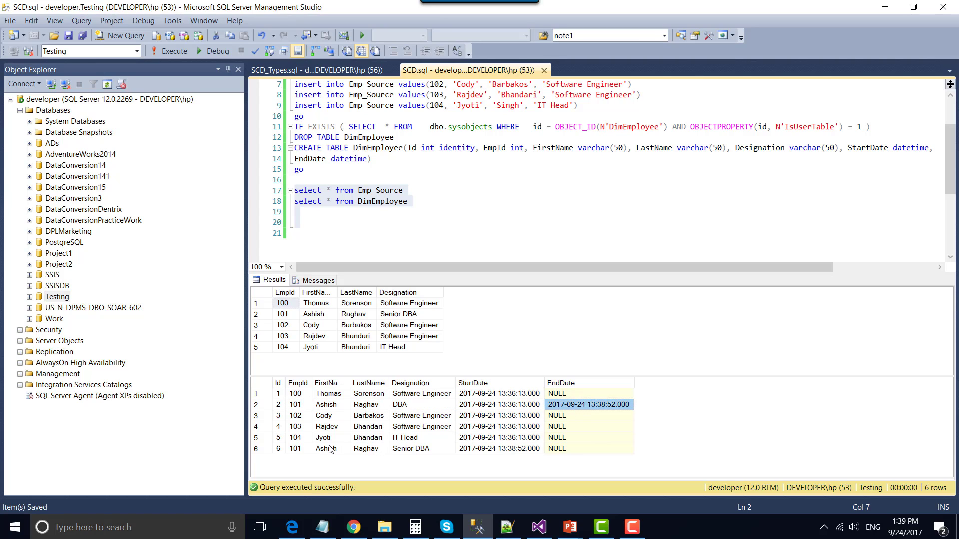
Step: Compare the new EmpId 101 row in DimEmployee with the original one, examining its Designation, StartDate and EndDate
drag(299, 451, 330, 451)
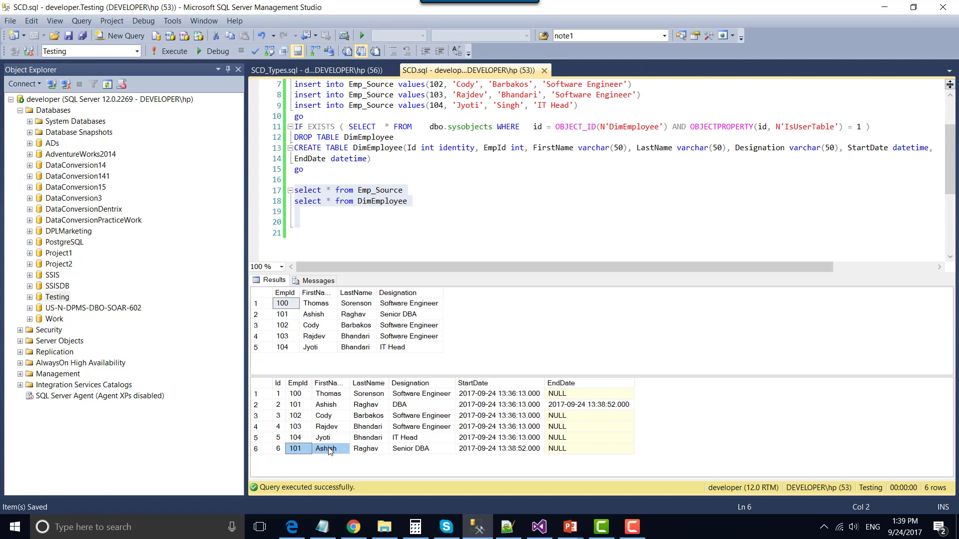
drag(298, 408, 323, 407)
drag(325, 450, 418, 452)
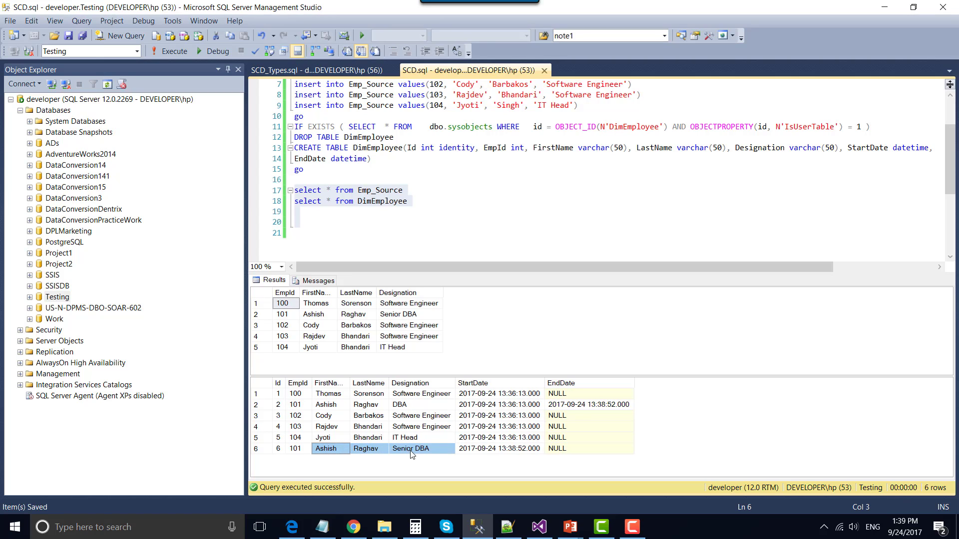
click(412, 451)
click(568, 452)
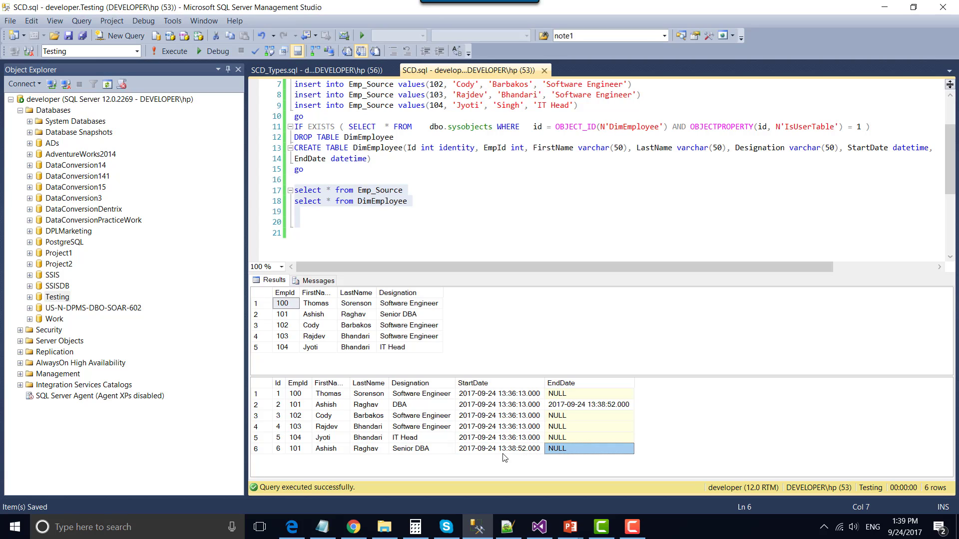
click(419, 452)
click(323, 450)
drag(362, 449, 567, 449)
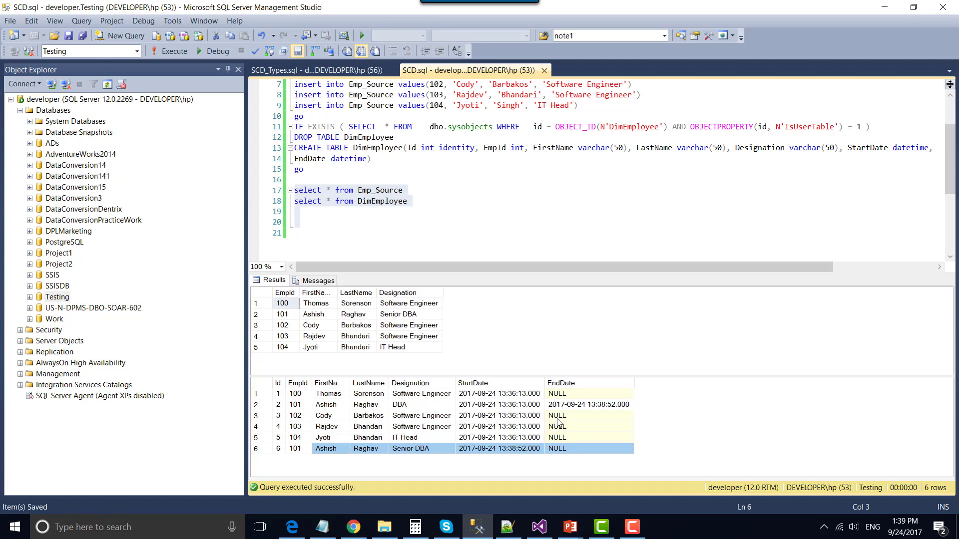
drag(344, 450, 571, 446)
drag(299, 452, 558, 452)
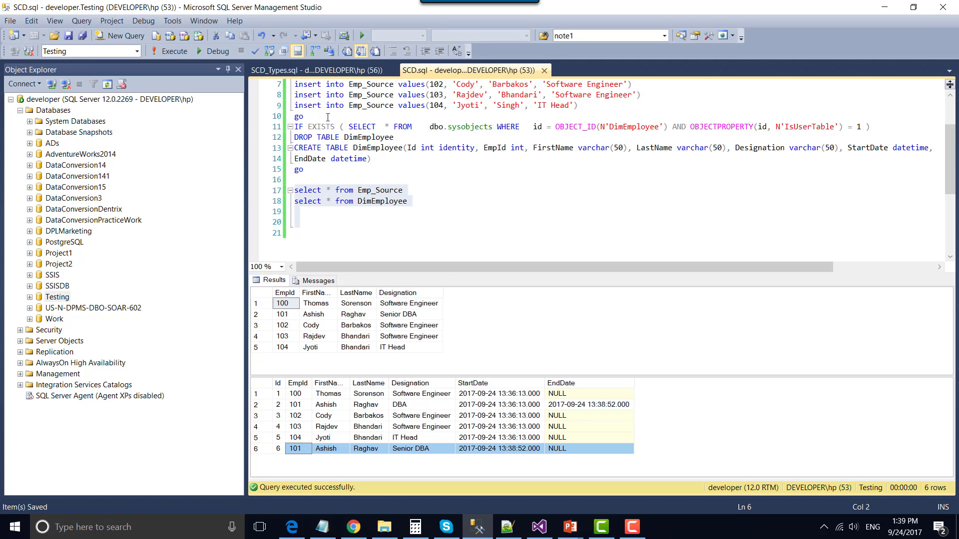
Step: Review the SCD Fixed Attribute update in SCD_Types.sql, then widen the FirstName column in the Emp_Source results and check EmpId 102
click(316, 70)
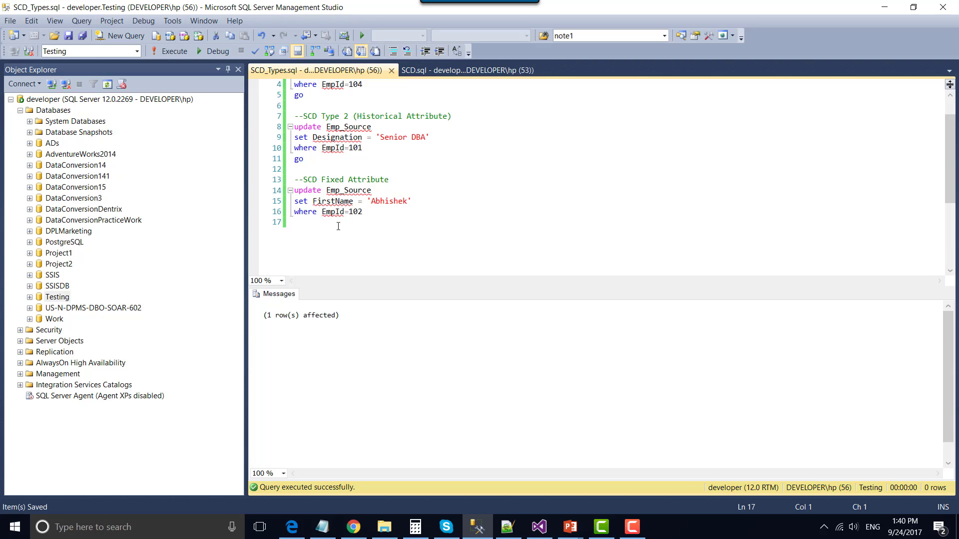
click(448, 70)
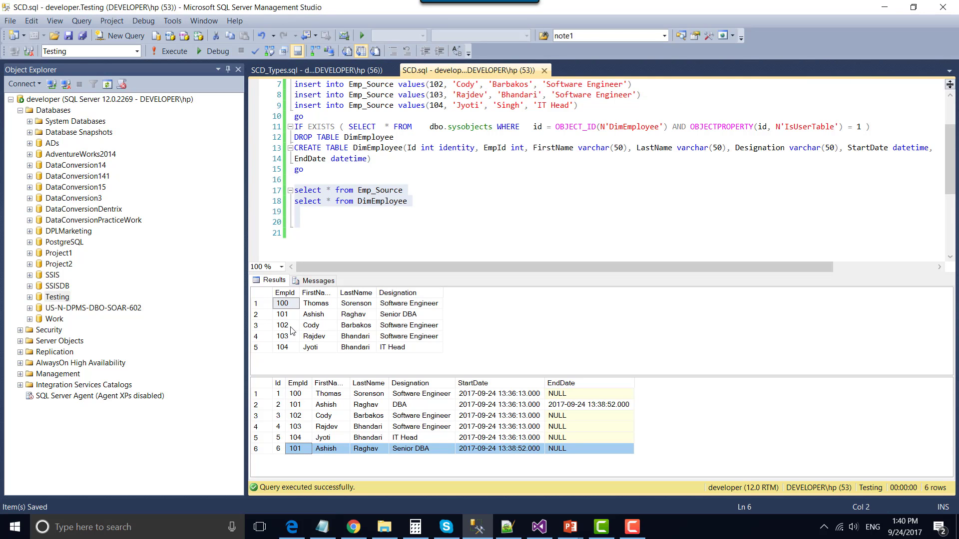
drag(291, 330, 350, 328)
click(320, 328)
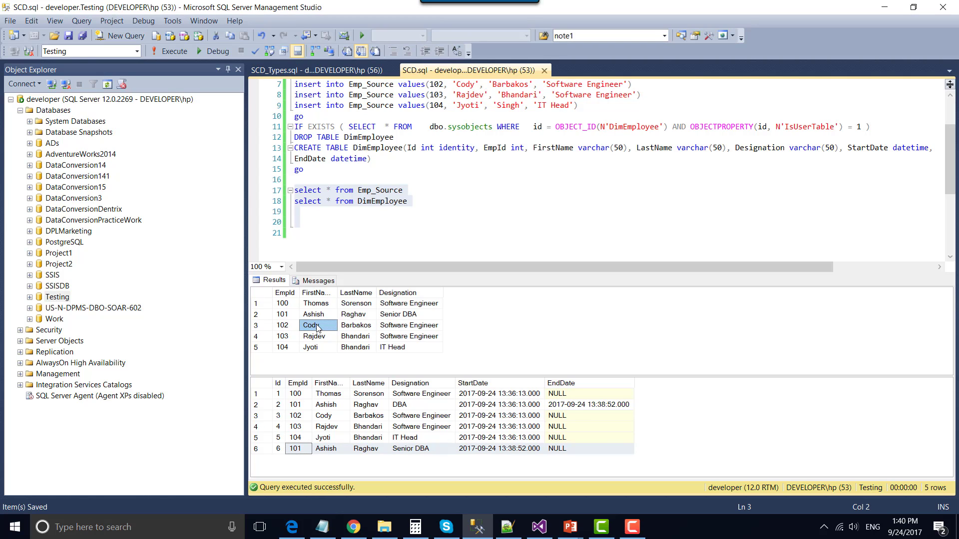
drag(337, 293, 375, 293)
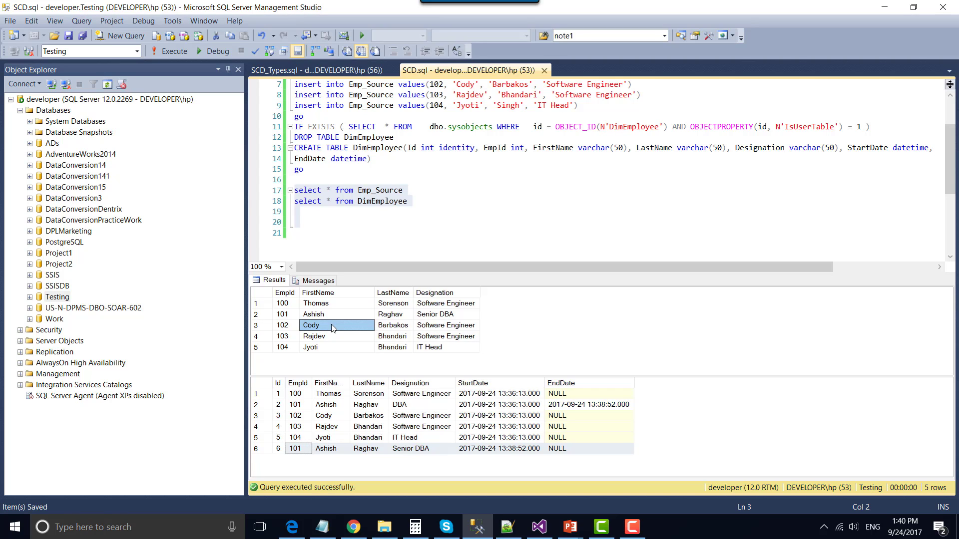
drag(290, 326, 331, 326)
click(331, 325)
Step: Run only the SCD Fixed Attribute update in SCD_Types.sql to change the FirstName of EmpId 102 in Emp_Source
click(334, 75)
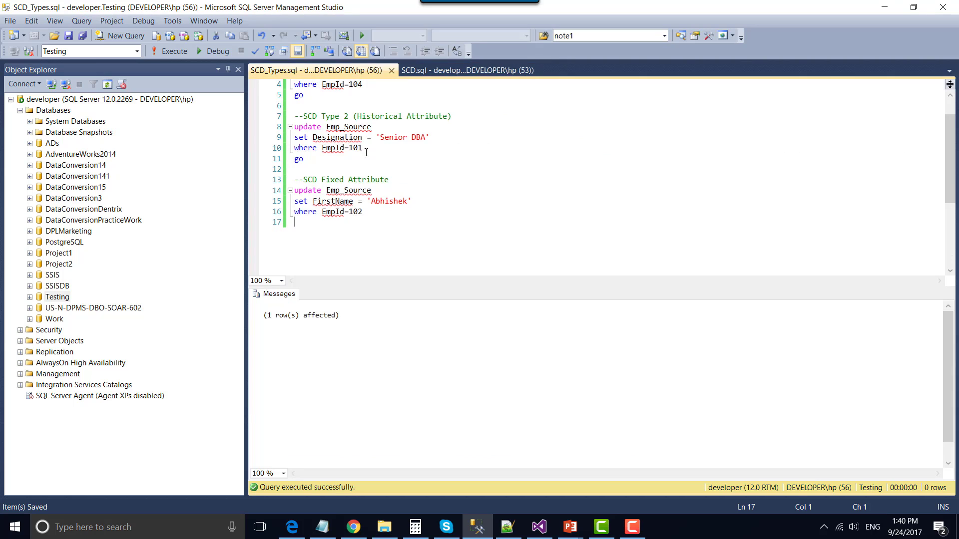
drag(369, 212, 295, 185)
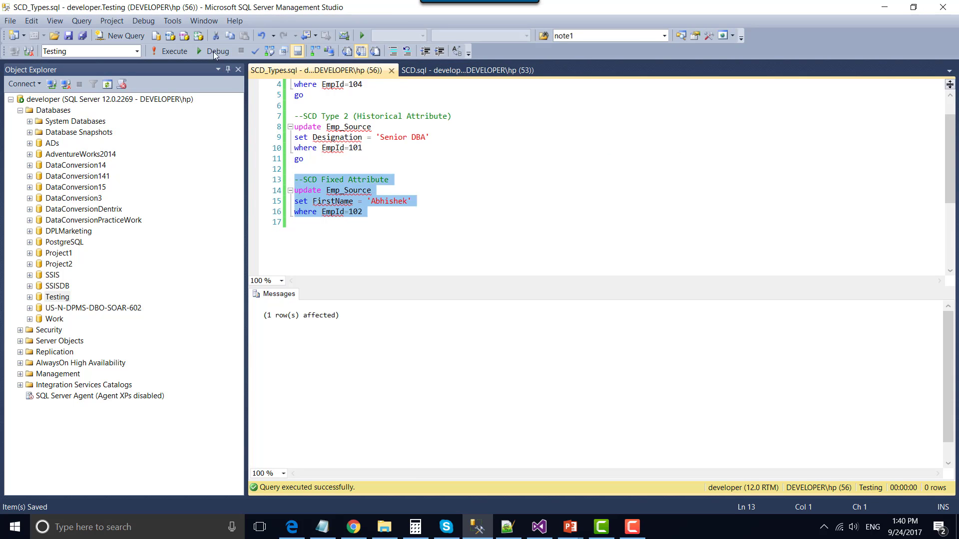
click(169, 51)
Step: Rerun both select queries in SCD.sql and compare the FirstName of EmpId 102 in Emp_Source and DimEmployee
click(432, 70)
drag(299, 224, 294, 190)
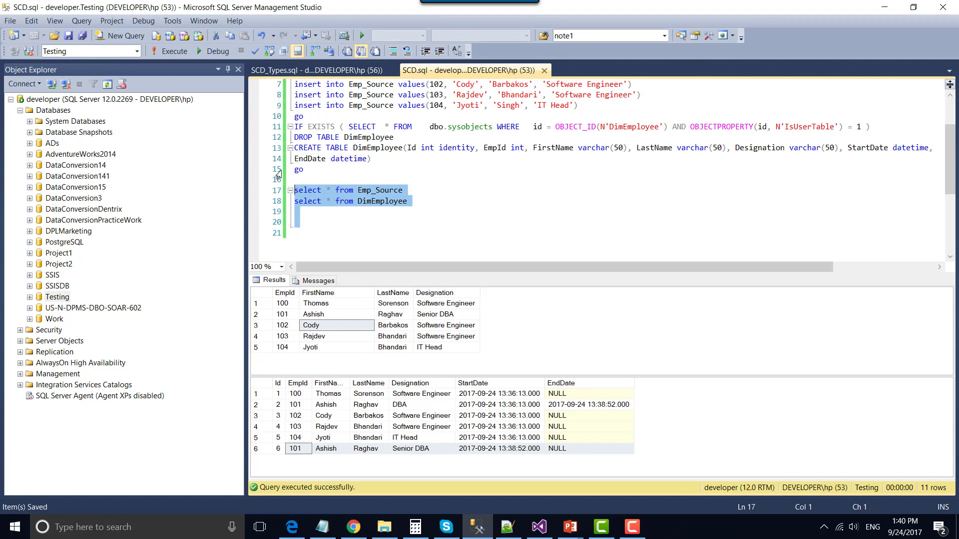
click(170, 51)
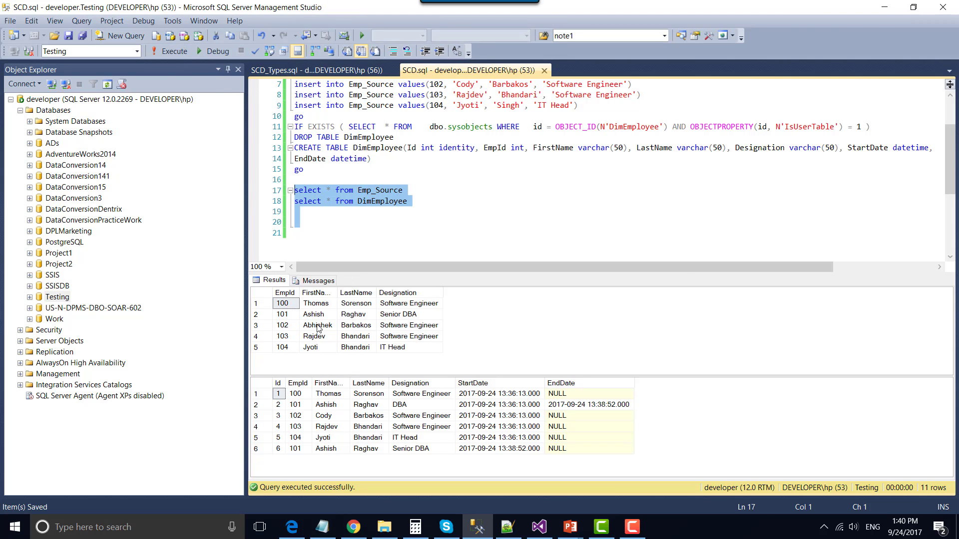
drag(287, 328, 318, 329)
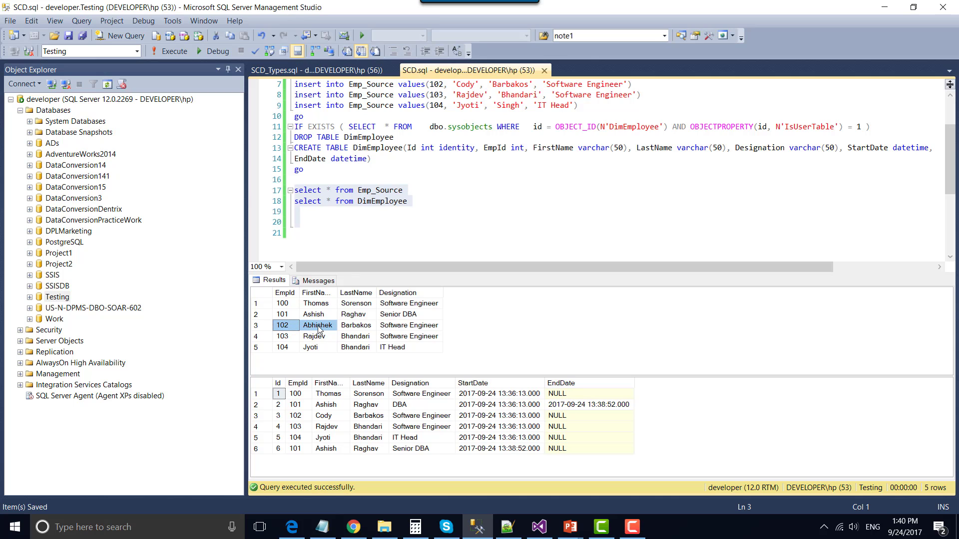
click(323, 420)
Step: Switch to Visual Studio, stop the previous debugging session, rerun the package, and check the Slowly Changing Dimension component
click(539, 527)
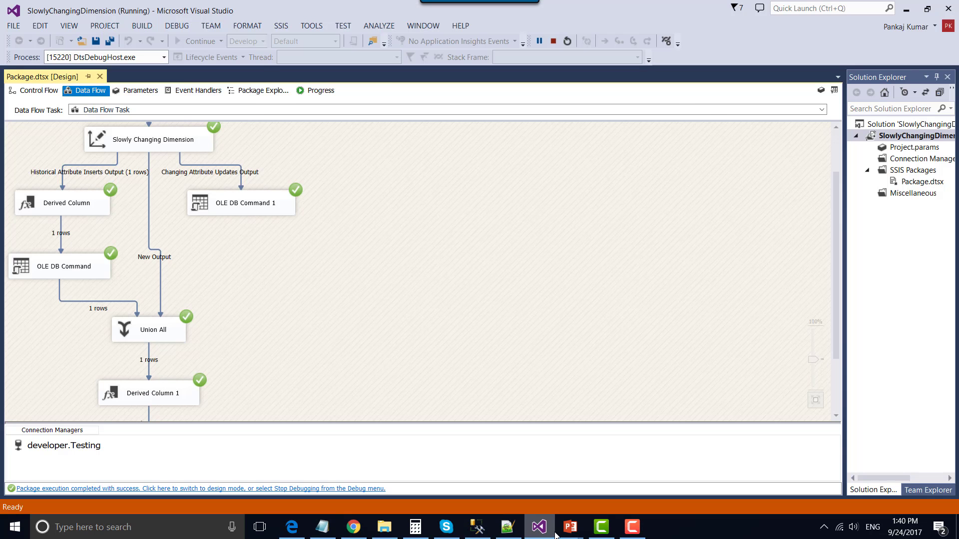
key(shift+F5)
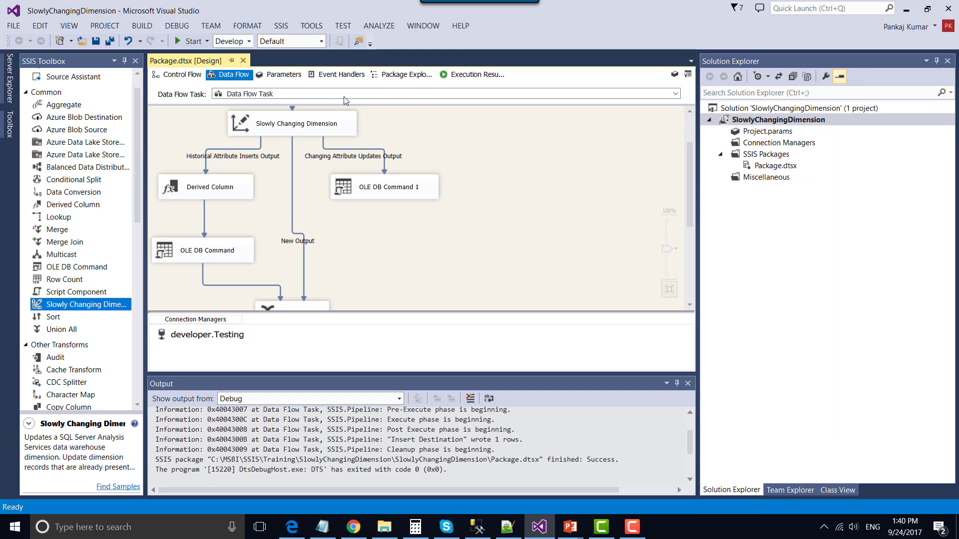
click(191, 41)
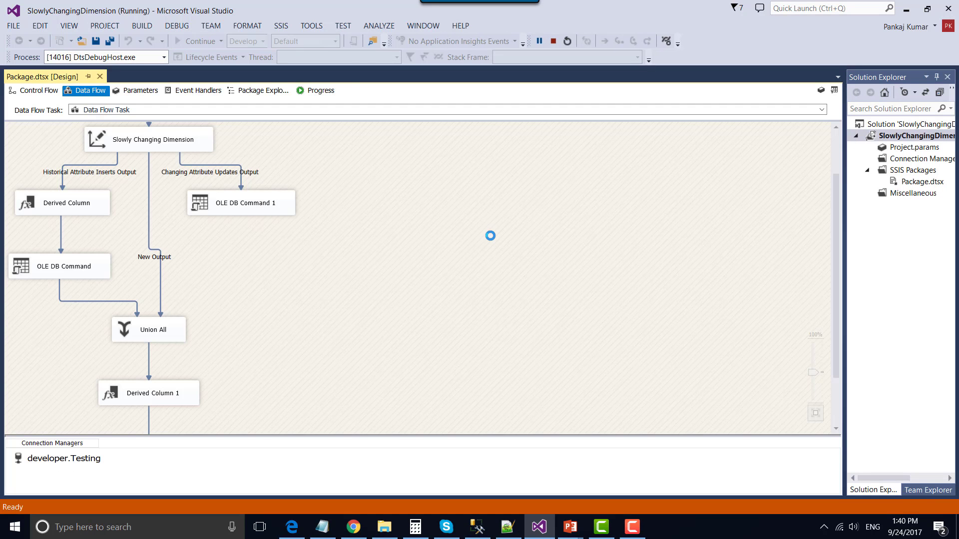
scroll(490, 235, up, 2)
click(167, 207)
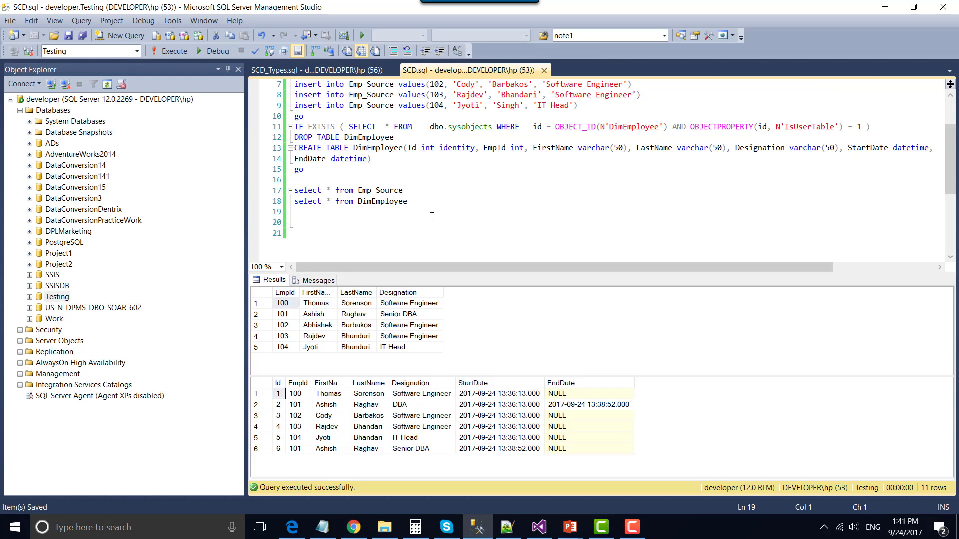
Step: Rerun both select queries in SQL Server Management Studio and check the EmpId 102 row in DimEmployee
drag(432, 216, 294, 191)
click(172, 52)
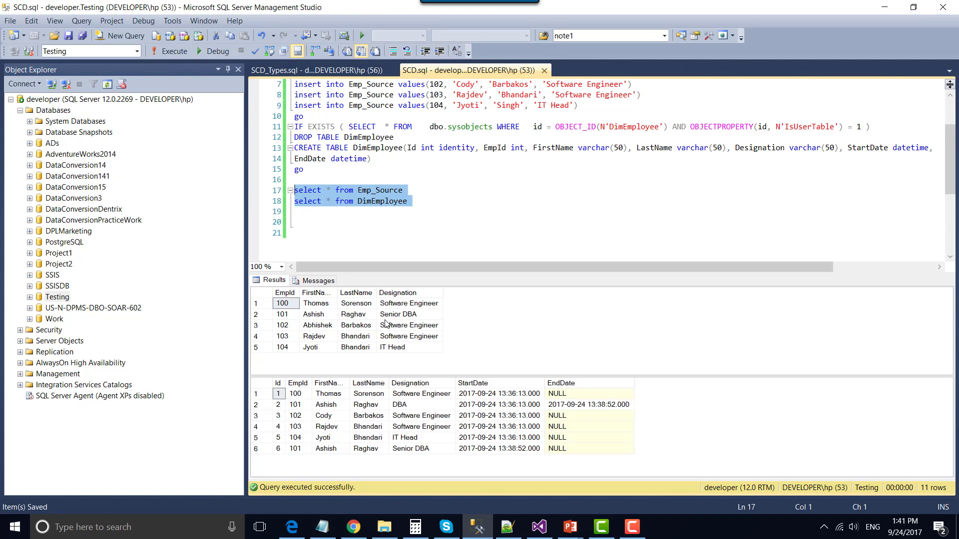
click(279, 416)
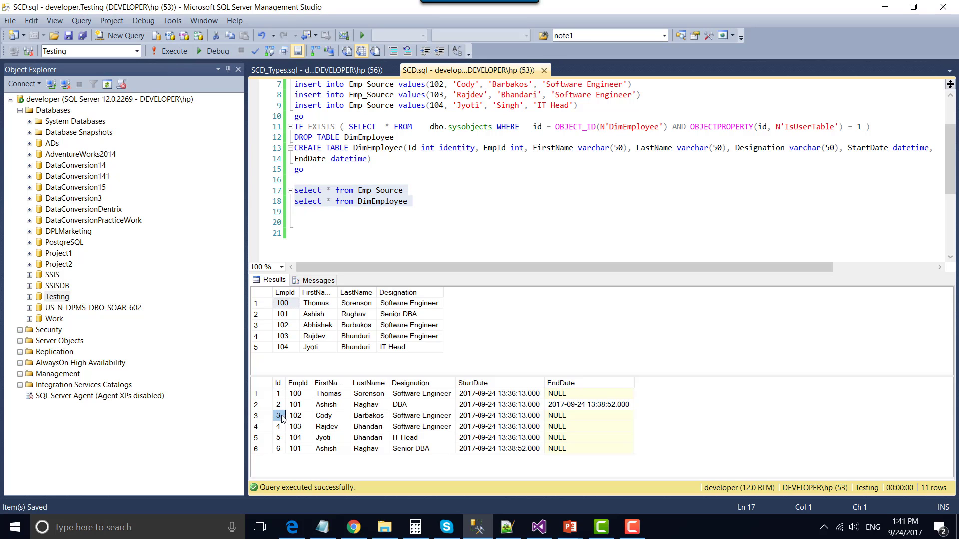
drag(281, 419, 331, 418)
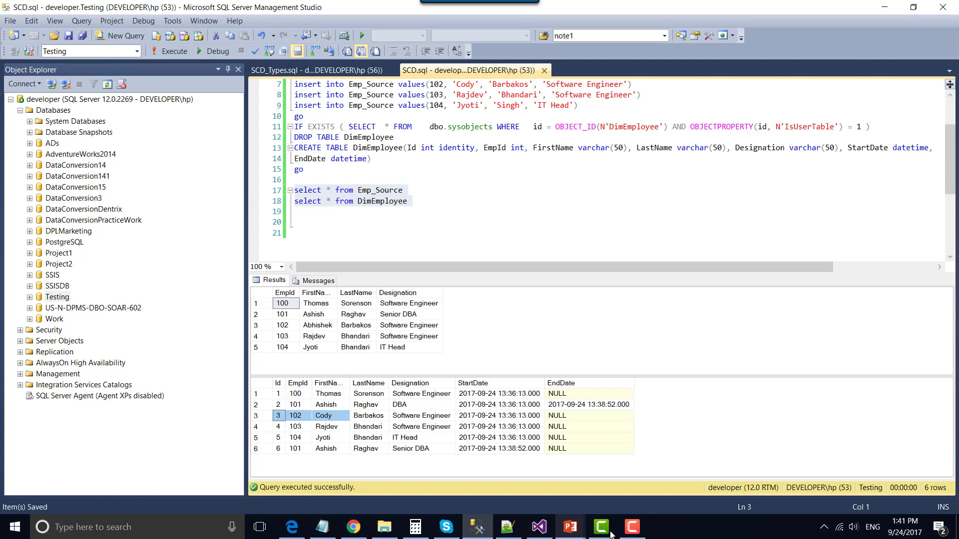
Step: Switch to Visual Studio, stop debugging, and reopen the Slowly Changing Dimension Wizard at the change types of the dimension columns
click(539, 527)
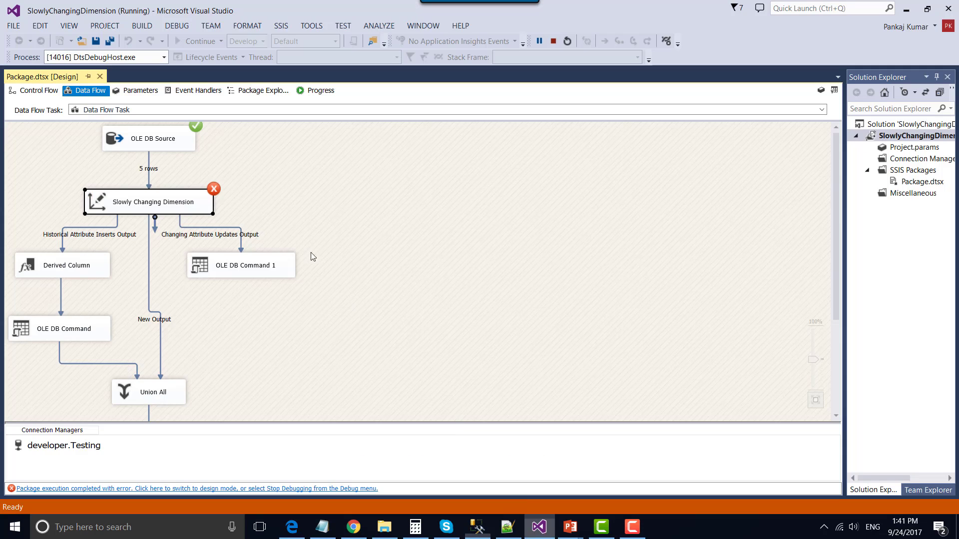
click(553, 41)
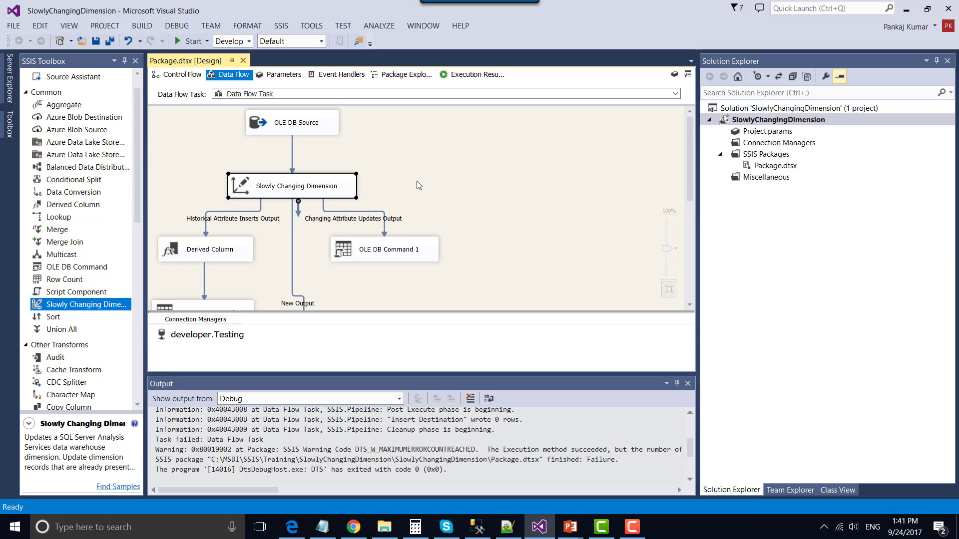
right_click(337, 187)
click(363, 194)
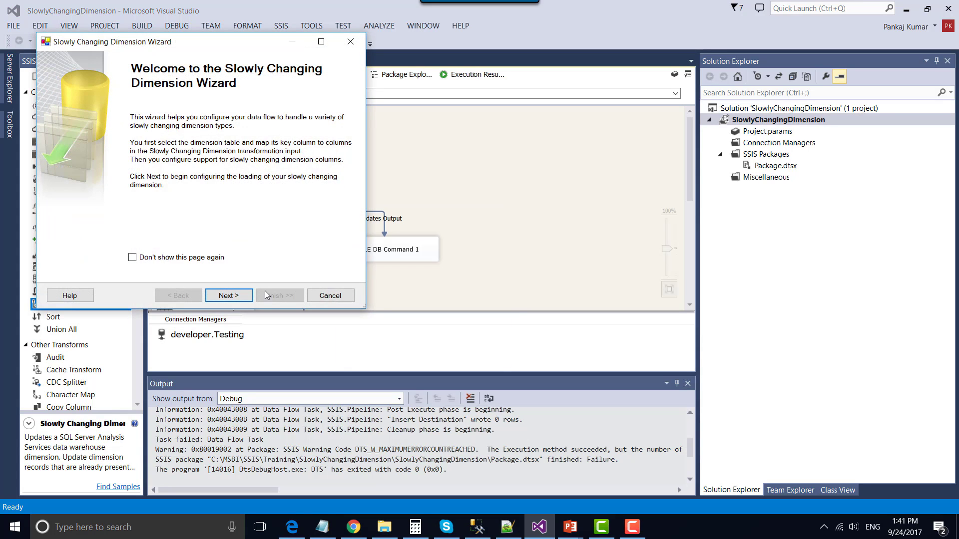
click(233, 295)
click(236, 296)
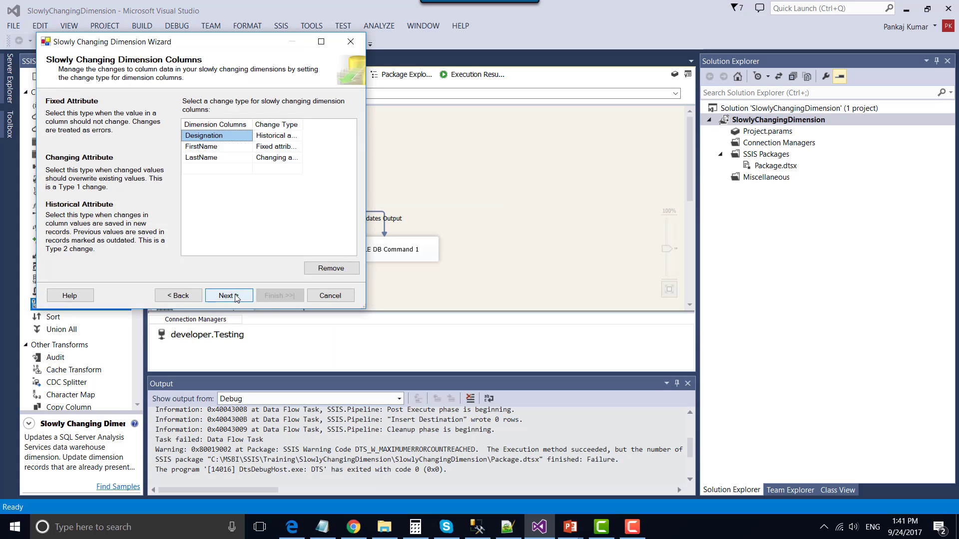
Step: Turn off failing the transformation on fixed attribute changes, keep the historical attribute options, and finish the Slowly Changing Dimension Wizard
click(233, 296)
click(59, 118)
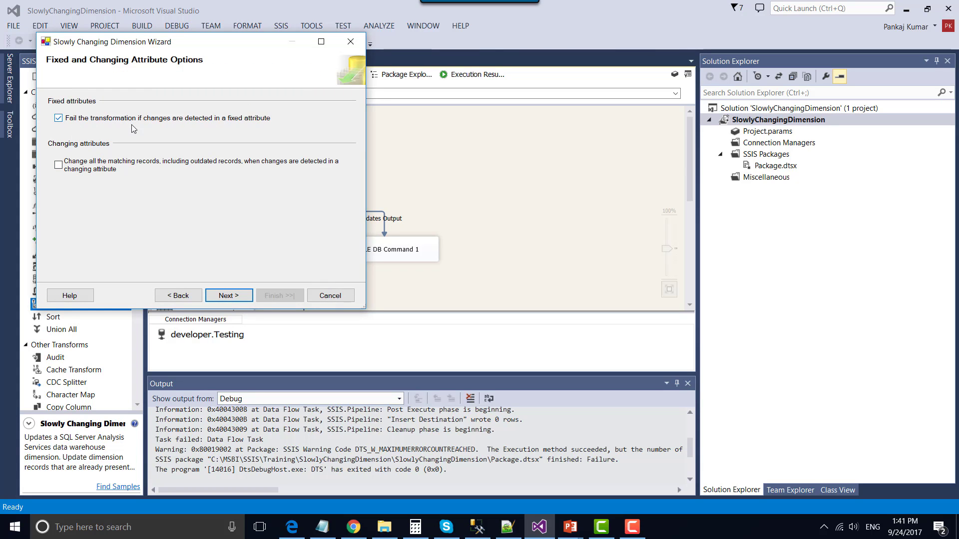
click(59, 118)
click(230, 297)
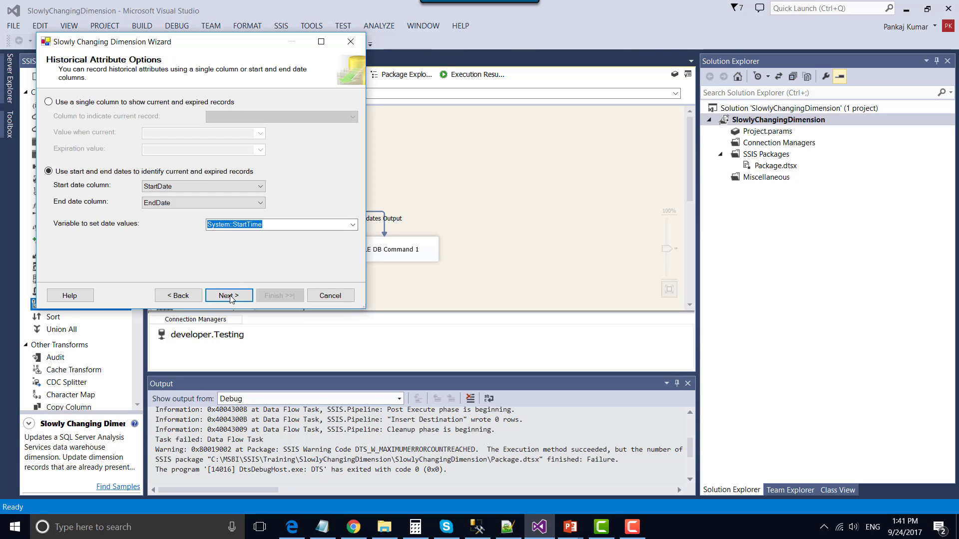
click(229, 296)
click(228, 296)
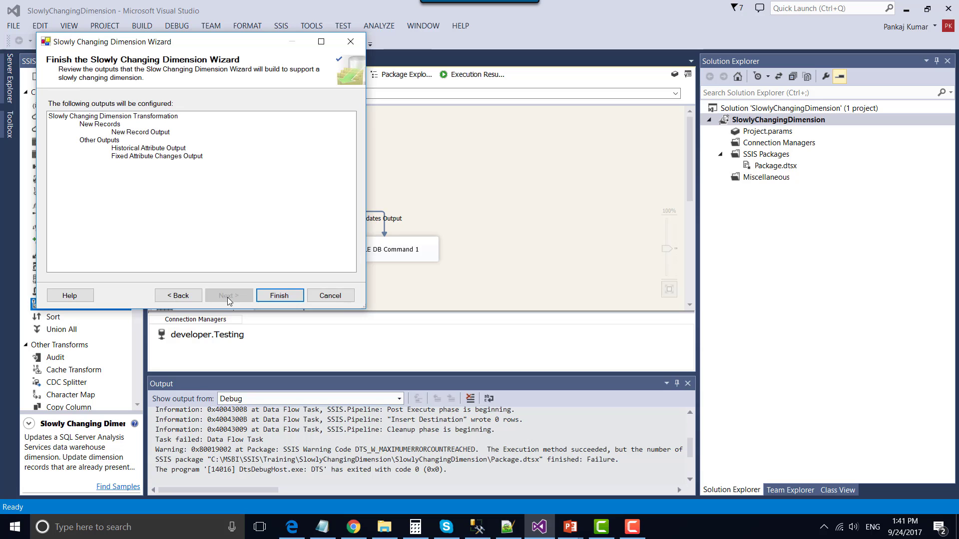
click(279, 295)
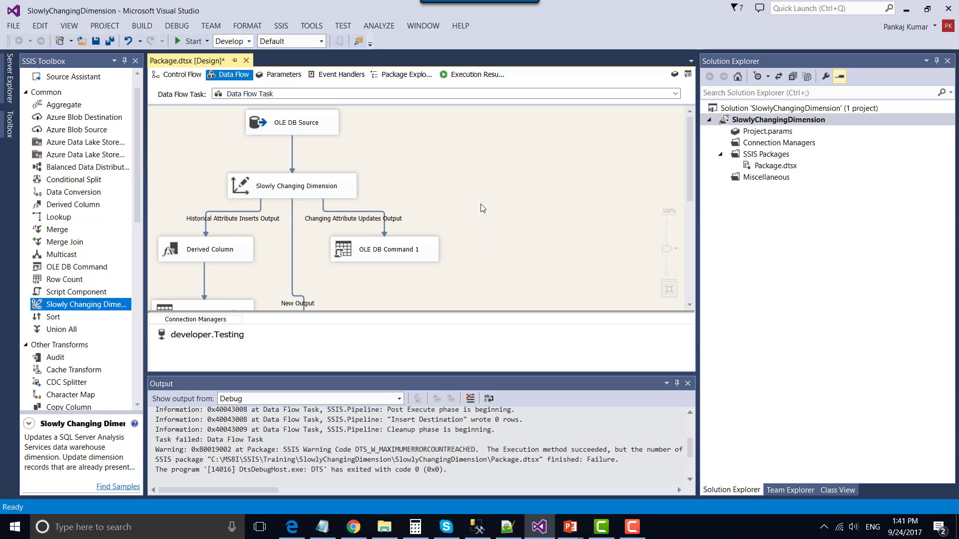
Step: Run the package with the revised fixed attribute option and check the status of each data flow component
click(190, 41)
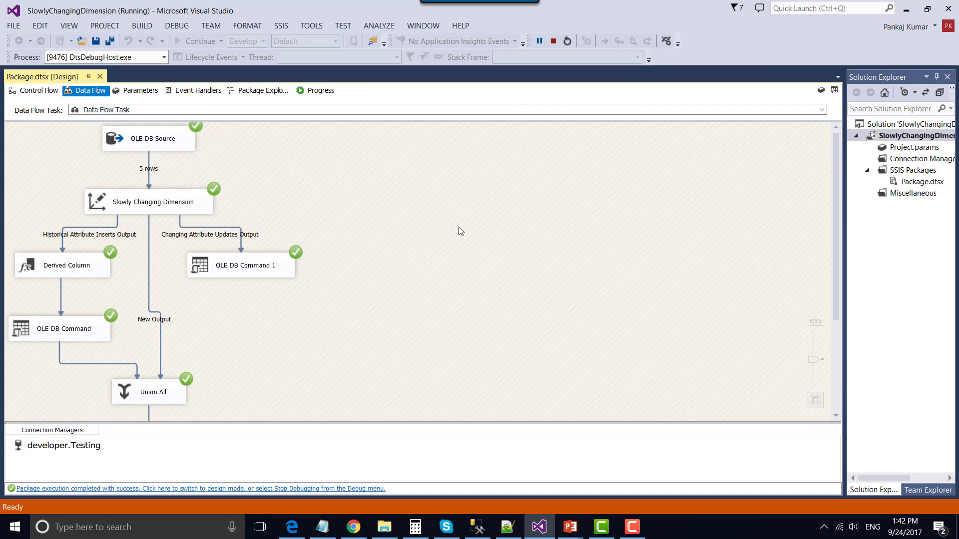
scroll(460, 230, down, 1)
scroll(449, 330, down, 2)
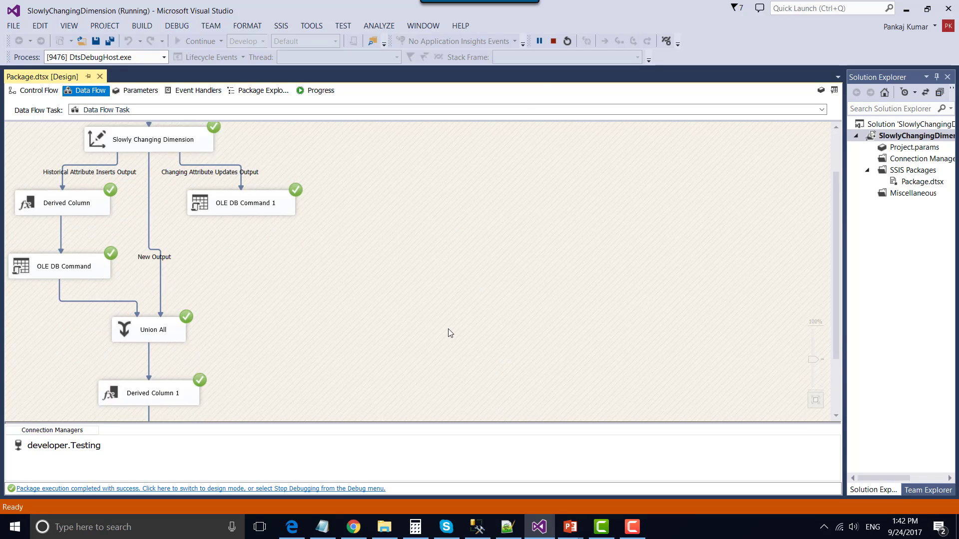
Step: Switch to SQL Server Management Studio and compare the EmpId and FirstName of employee 102 between the Emp_Source and DimEmployee results
key(alt+Tab)
click(322, 327)
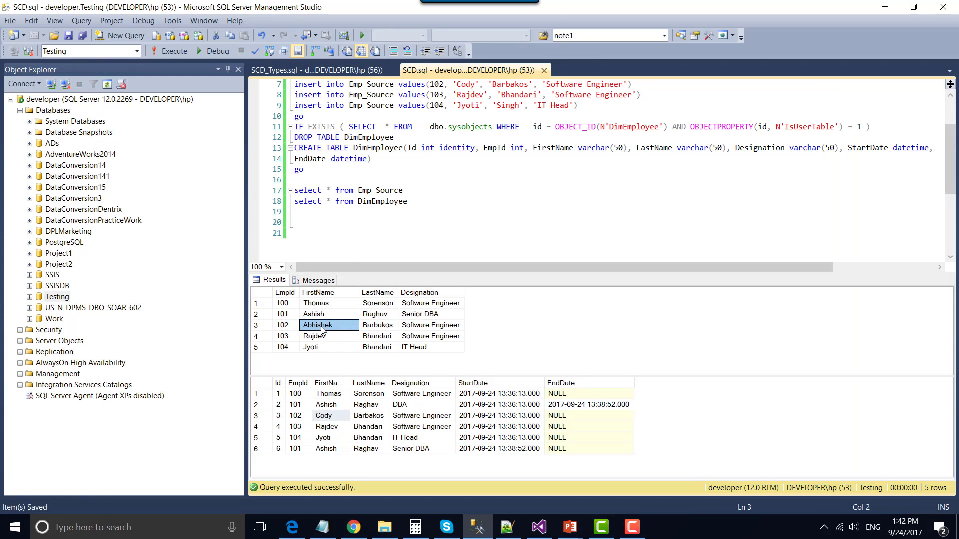
drag(294, 328, 331, 332)
click(327, 331)
click(325, 419)
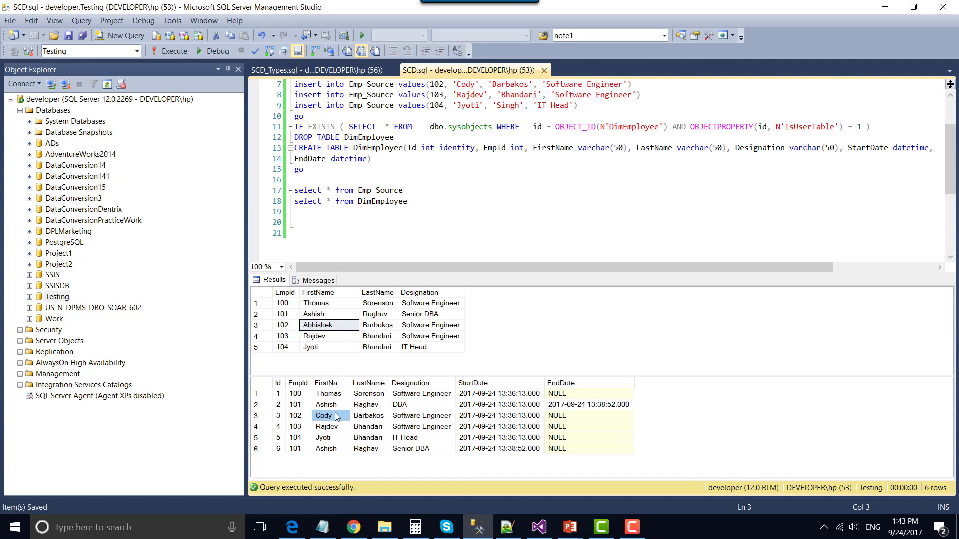
drag(308, 417, 336, 416)
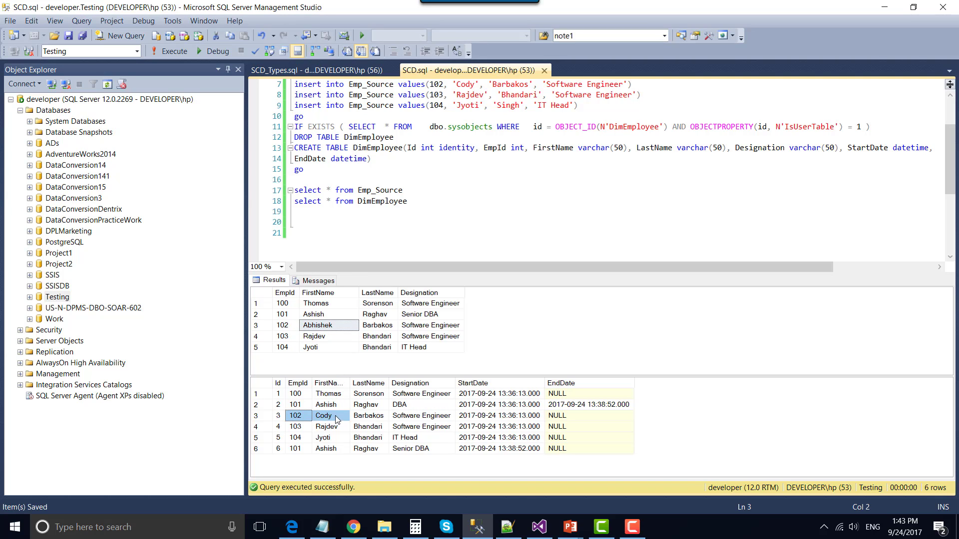
click(335, 420)
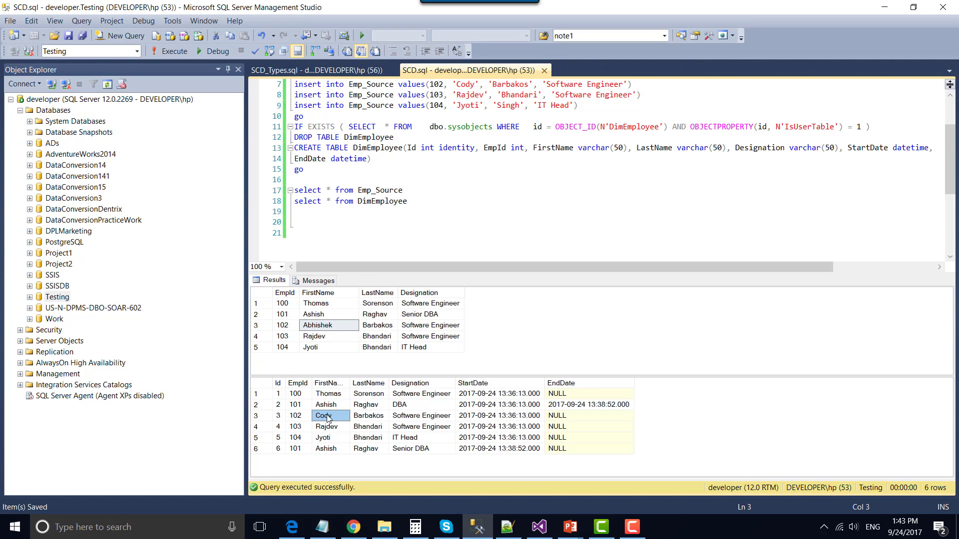
Step: Leave the query results and switch to the closing "Thank You & Questions?" slide in PowerPoint
click(382, 212)
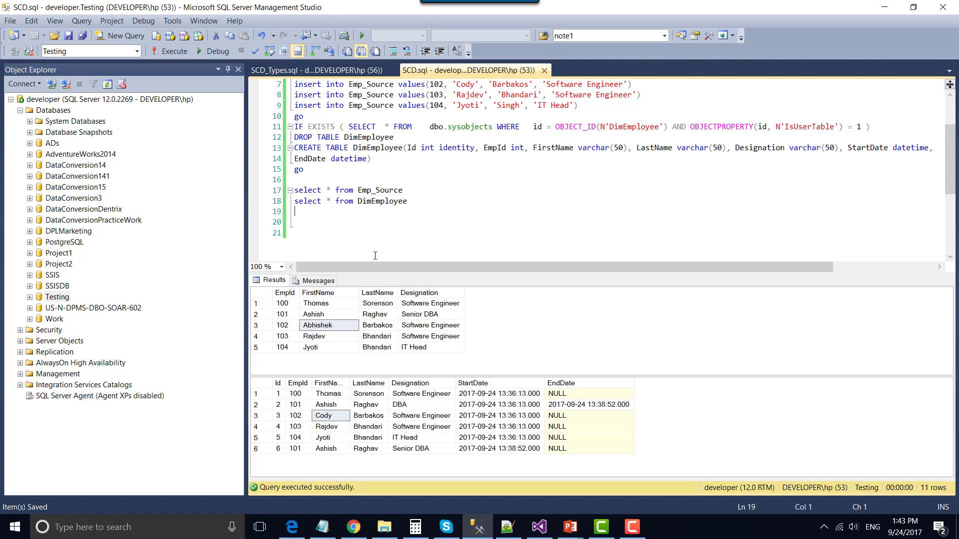
click(571, 527)
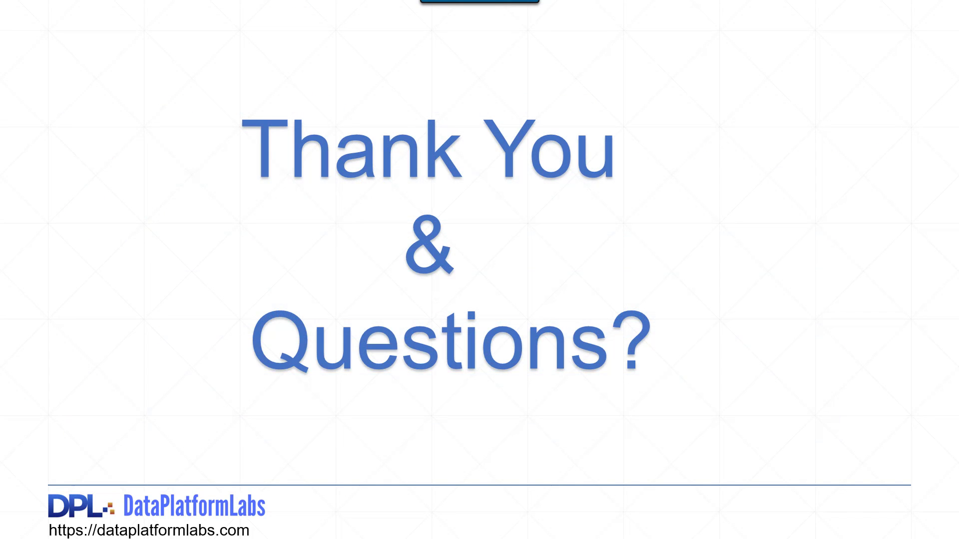